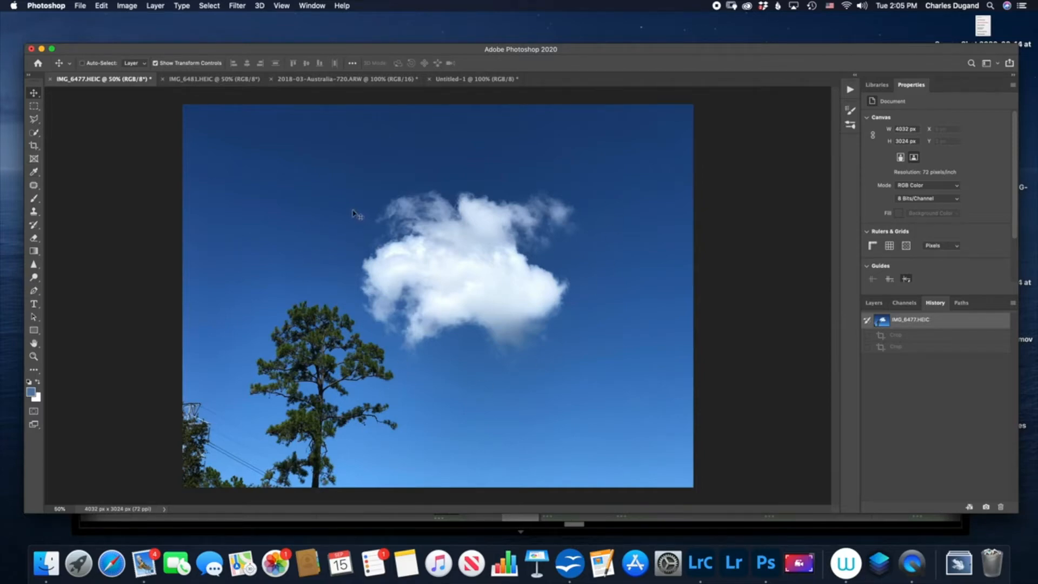
# - Crop the sky photo to a 1:1 square of about 1922 px closely framing the cloud
pyautogui.click(33, 147)
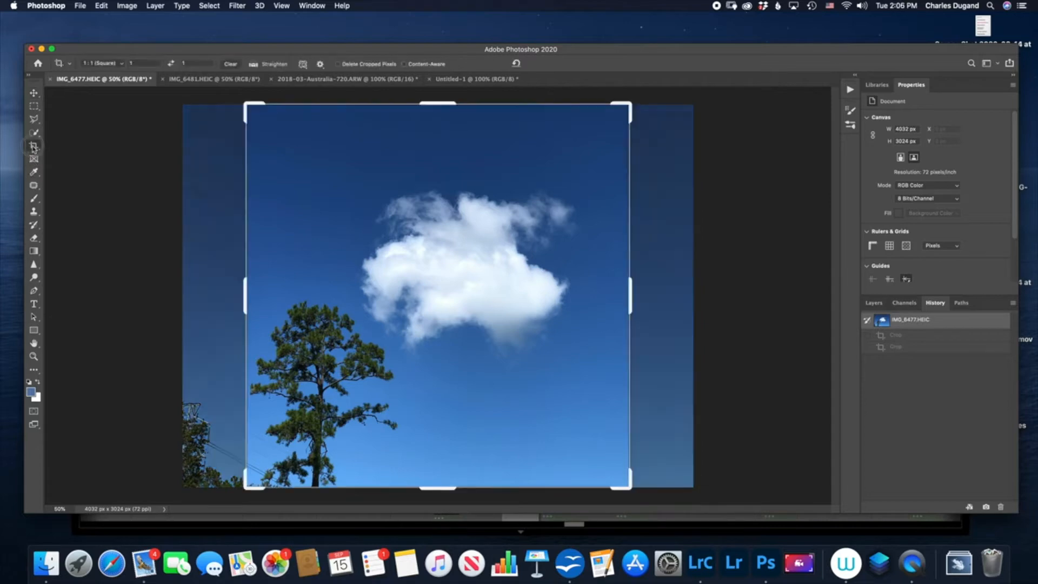
pyautogui.moveTo(241, 296); pyautogui.dragTo(287, 294)
pyautogui.moveTo(587, 297); pyautogui.dragTo(576, 297)
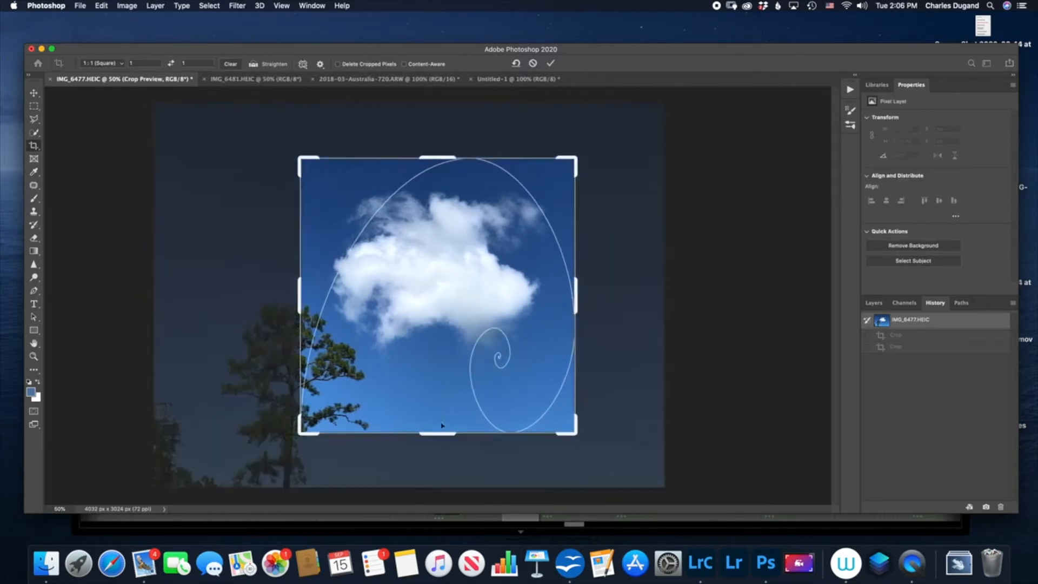
pyautogui.moveTo(436, 434)
pyautogui.mouseDown()
pyautogui.moveTo(439, 385)
pyautogui.moveTo(436, 418)
pyautogui.mouseUp()
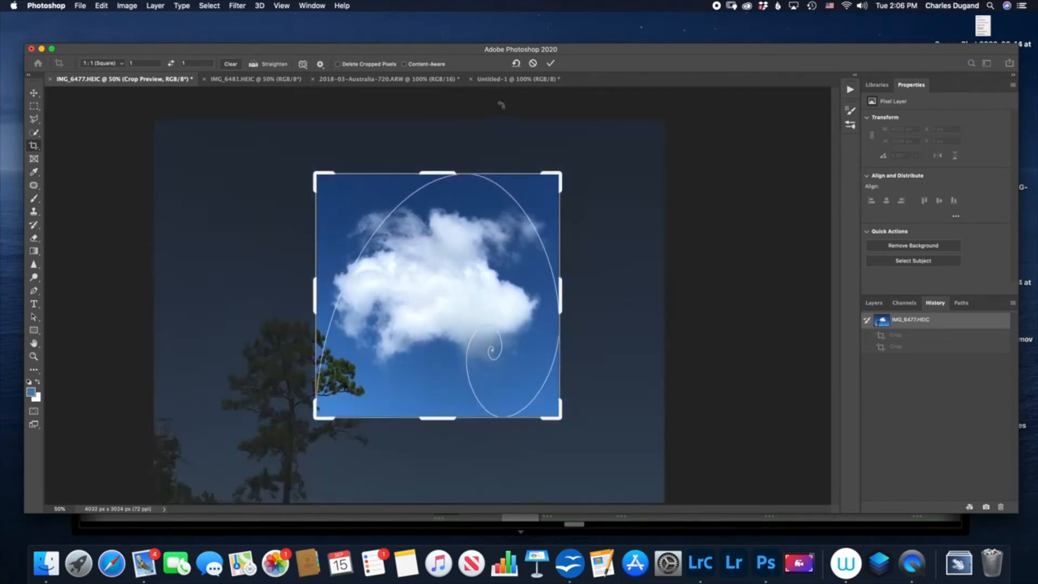
pyautogui.click(550, 63)
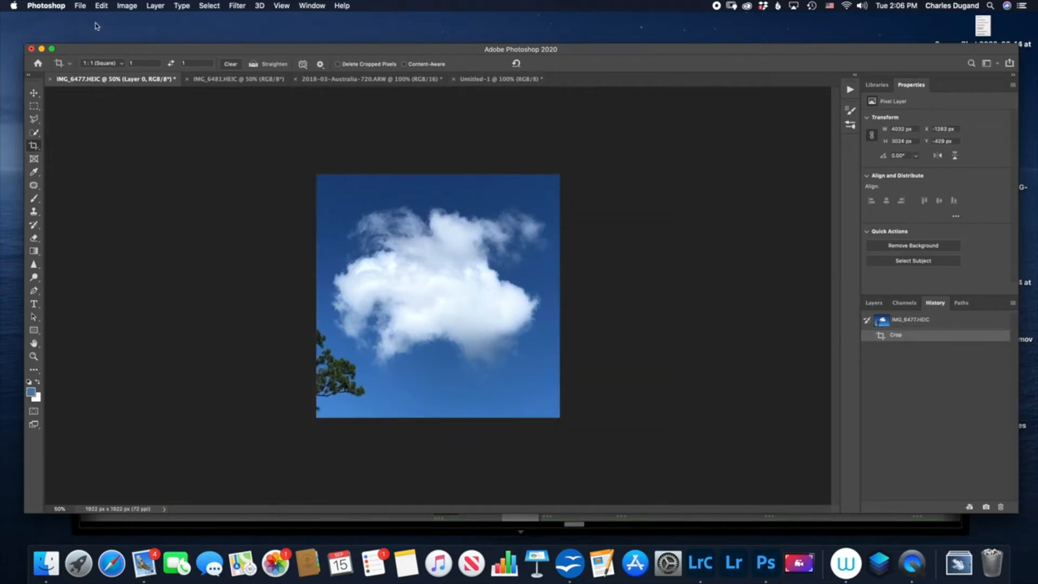
# - Check the pixel dimensions of the cropped cloud image in Image Size
pyautogui.click(126, 6)
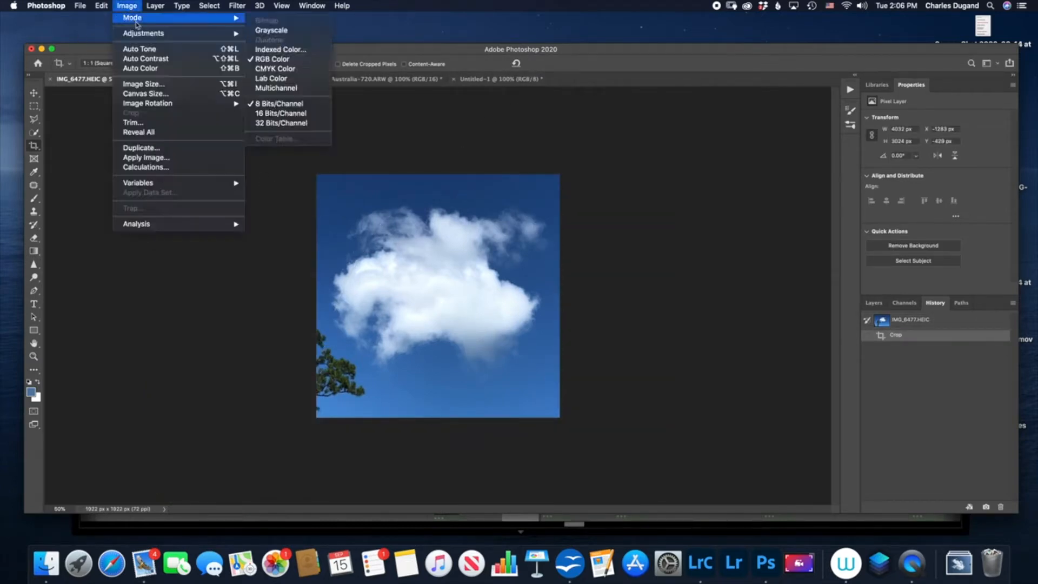
pyautogui.click(162, 86)
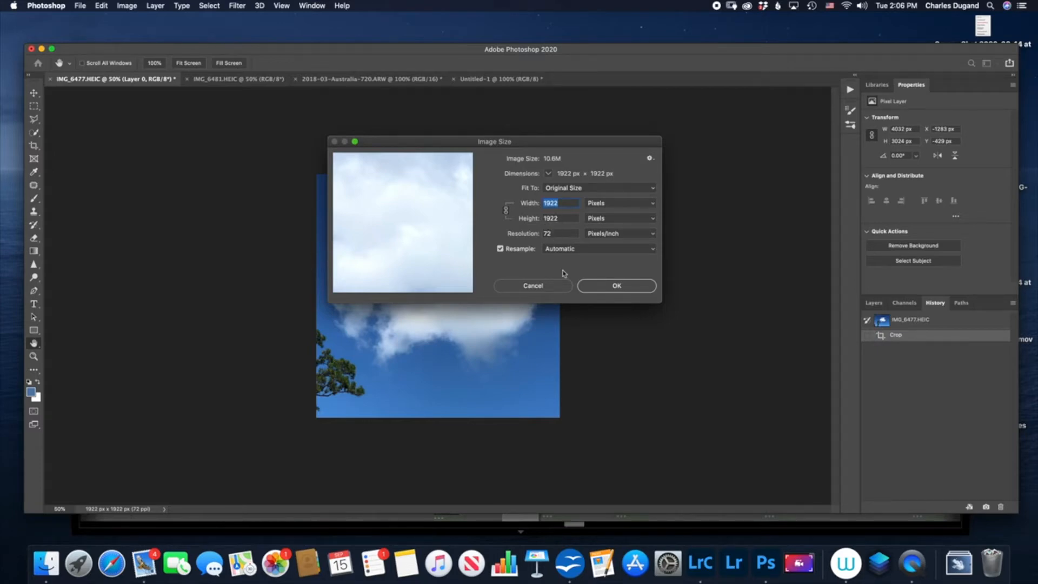
pyautogui.click(602, 288)
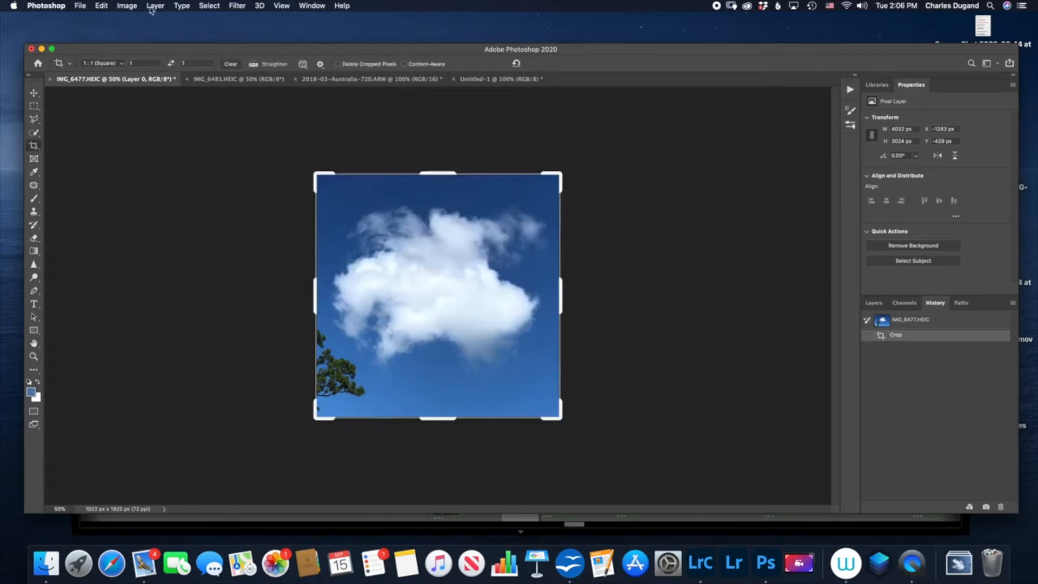
# - Apply a Black & White adjustment to the cloud image with Blues at -170% and Cyans at -25%
pyautogui.click(127, 6)
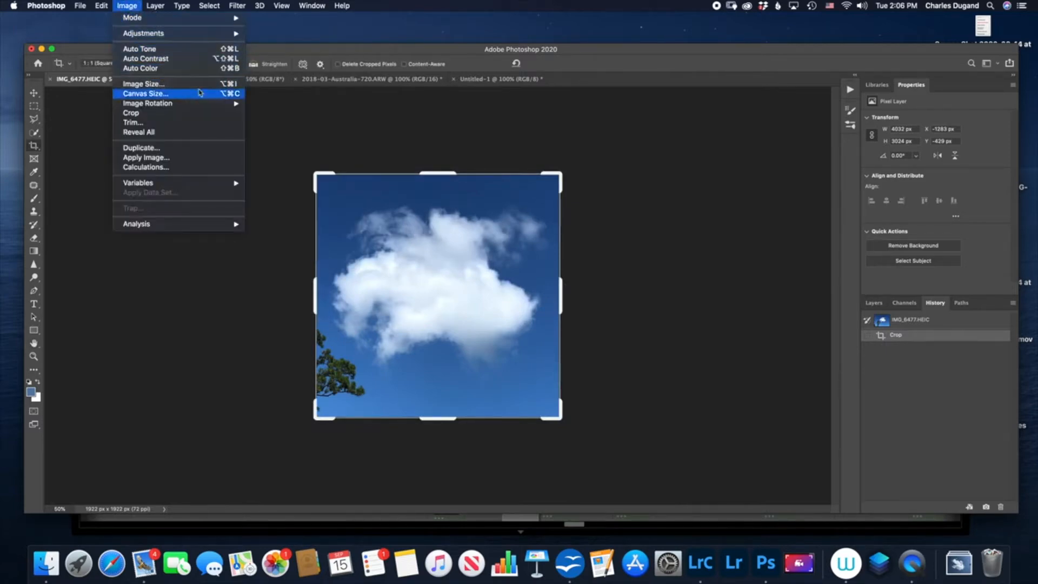
pyautogui.moveTo(223, 35)
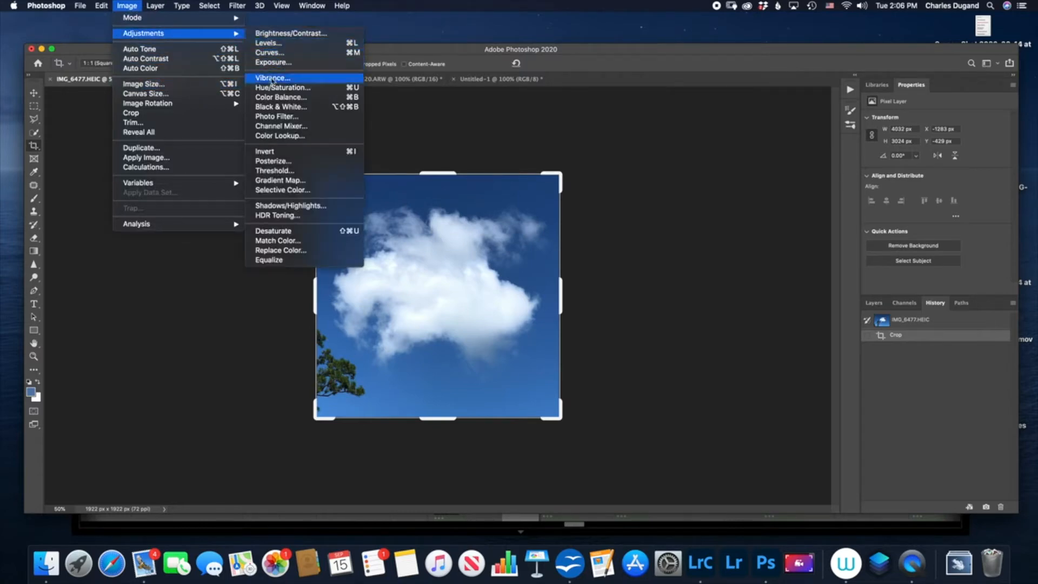
pyautogui.click(284, 107)
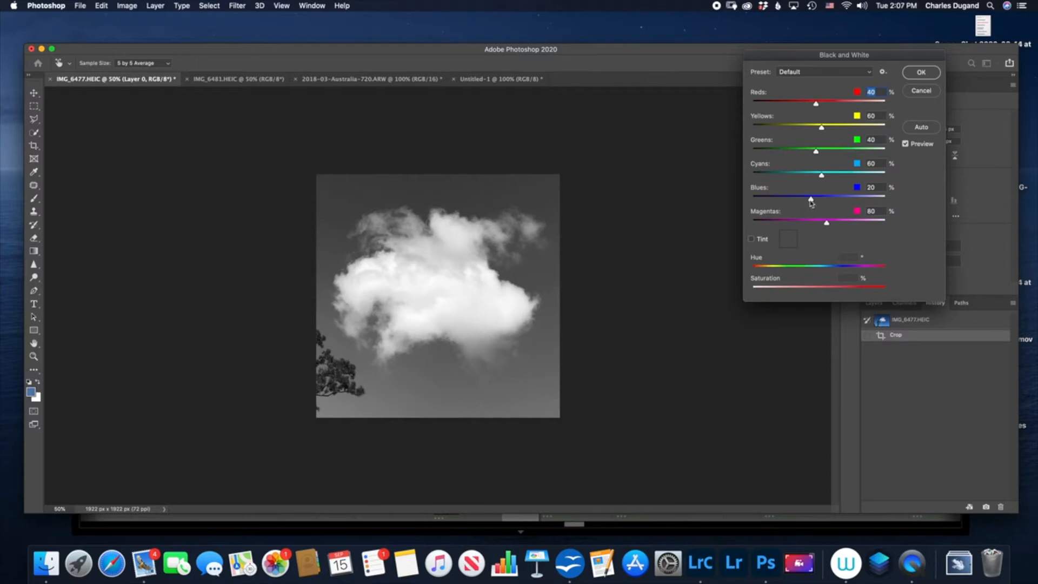
pyautogui.moveTo(811, 201); pyautogui.dragTo(746, 204)
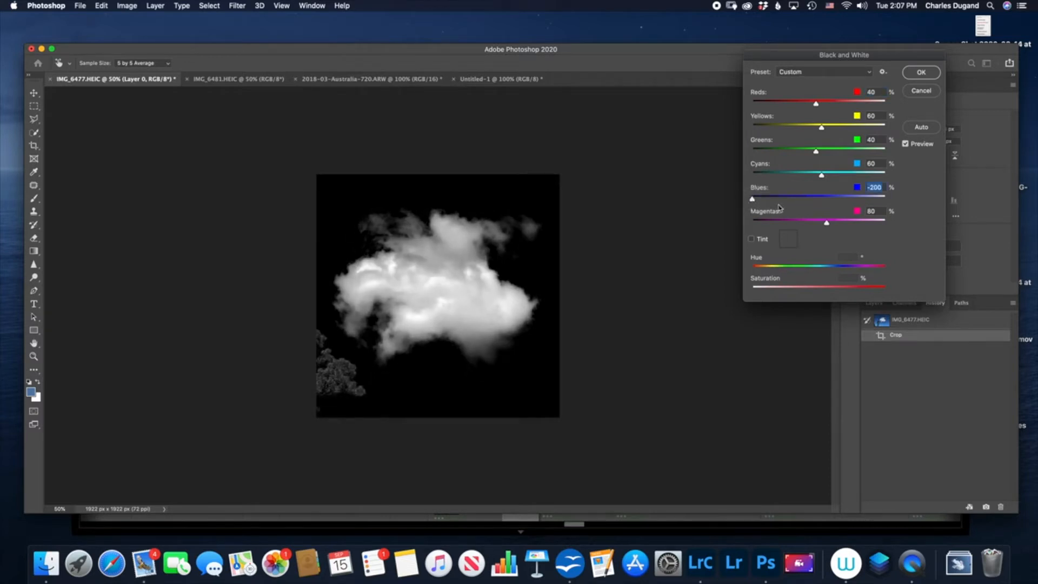
pyautogui.moveTo(751, 202)
pyautogui.mouseDown()
pyautogui.moveTo(768, 200)
pyautogui.moveTo(759, 200)
pyautogui.mouseUp()
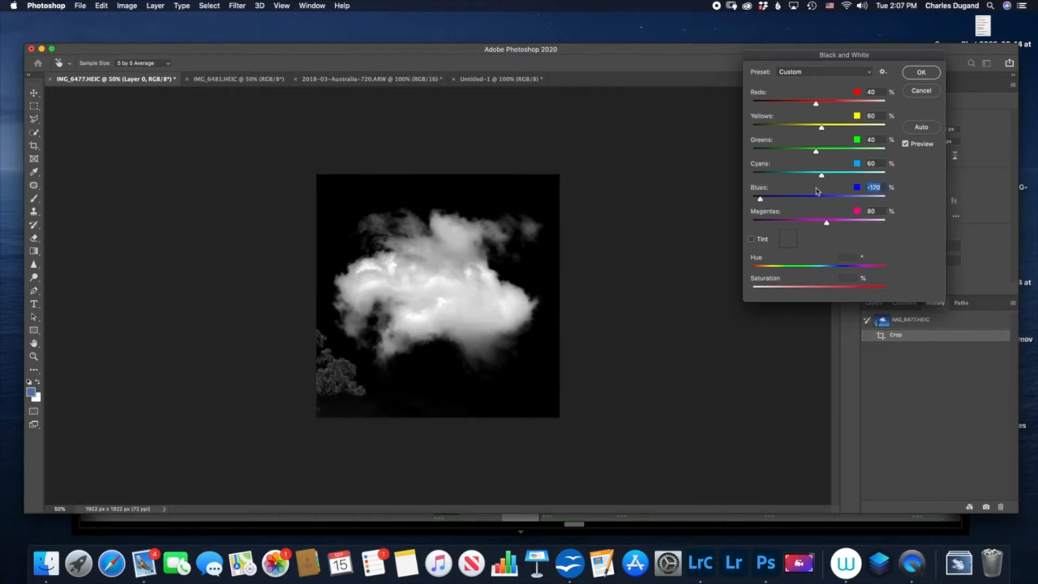
pyautogui.moveTo(822, 178); pyautogui.dragTo(798, 179)
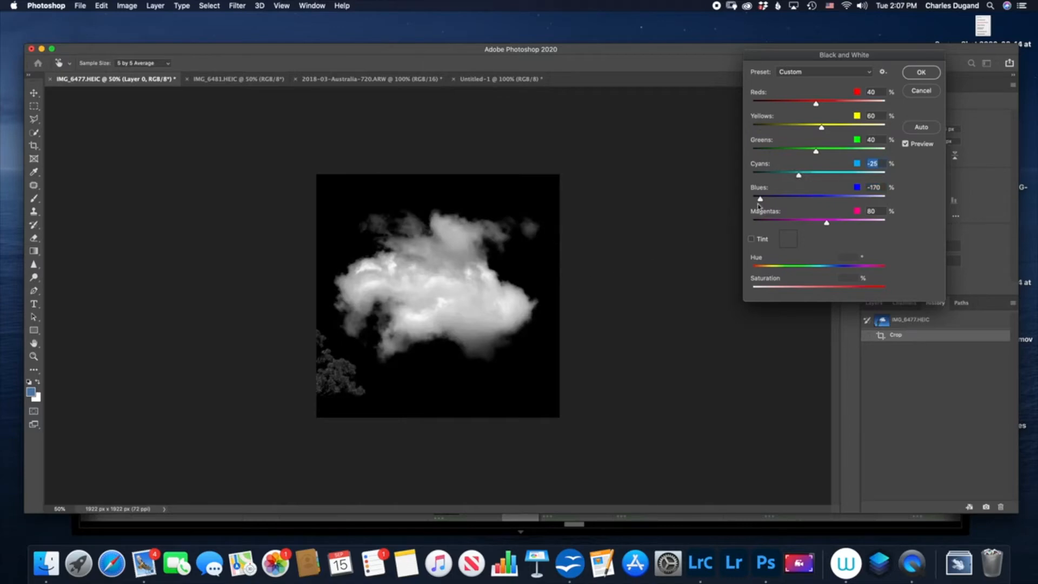
pyautogui.click(922, 72)
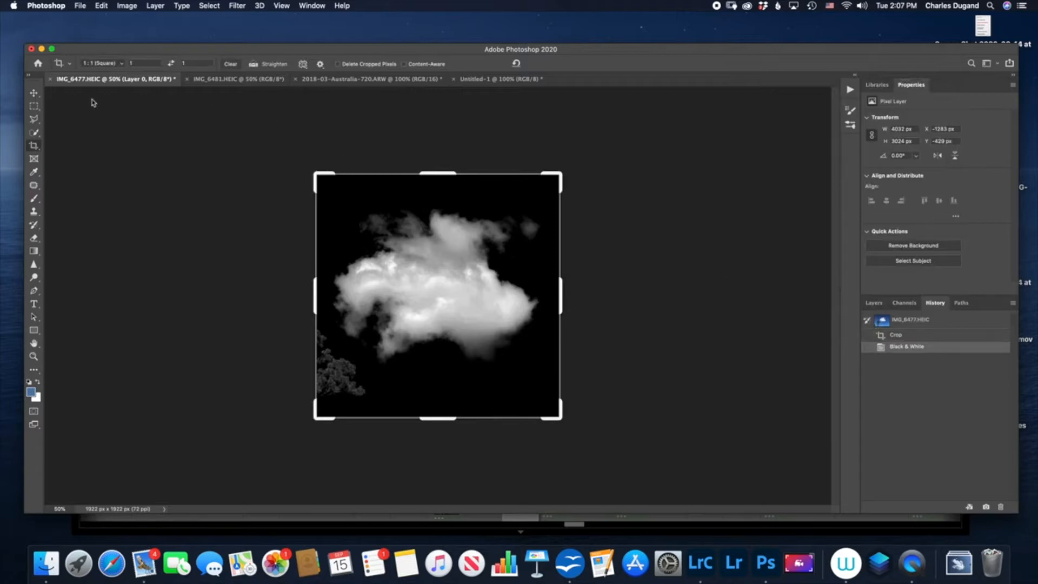
# - Paint out the tree and the lower edge of the image in black with the soft round Brush at 100% opacity
pyautogui.click(35, 201)
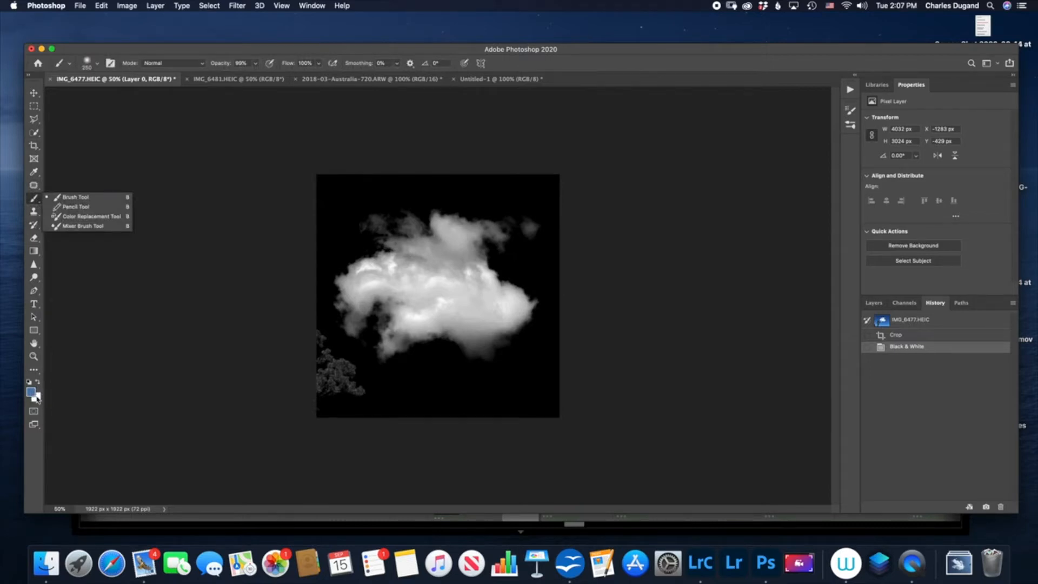
pyautogui.press('d')
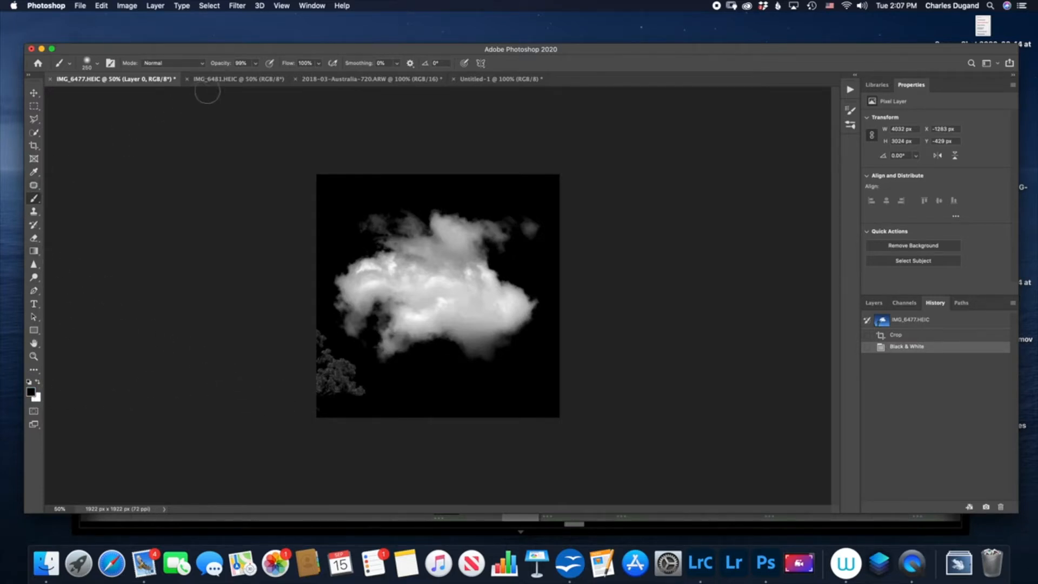
pyautogui.moveTo(219, 65); pyautogui.dragTo(243, 61)
pyautogui.click(94, 66)
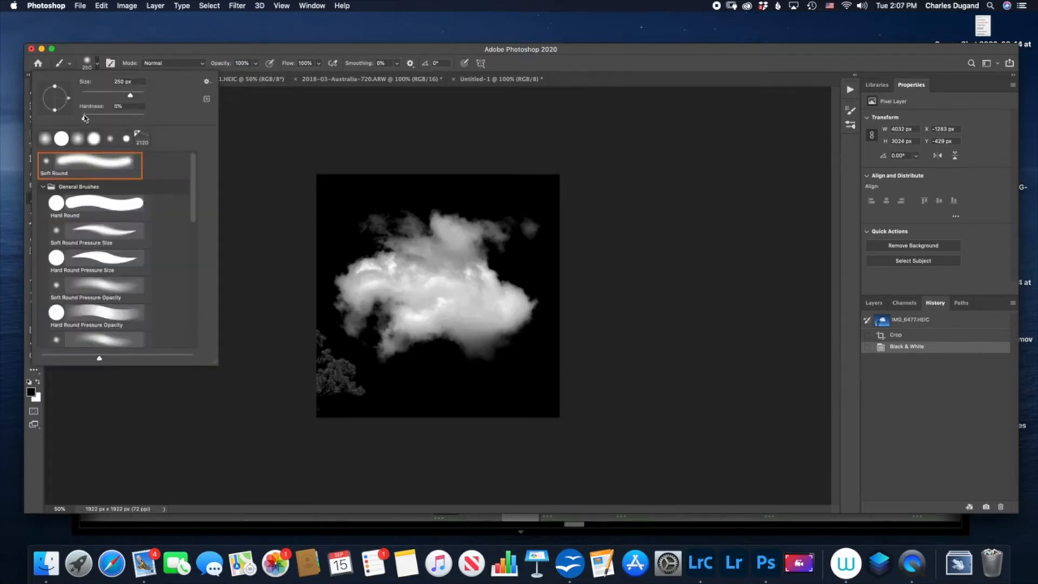
pyautogui.click(245, 121)
pyautogui.moveTo(333, 385)
pyautogui.mouseDown()
pyautogui.moveTo(355, 391)
pyautogui.moveTo(339, 381)
pyautogui.moveTo(349, 377)
pyautogui.moveTo(308, 340)
pyautogui.moveTo(318, 364)
pyautogui.moveTo(311, 390)
pyautogui.moveTo(341, 410)
pyautogui.mouseUp()
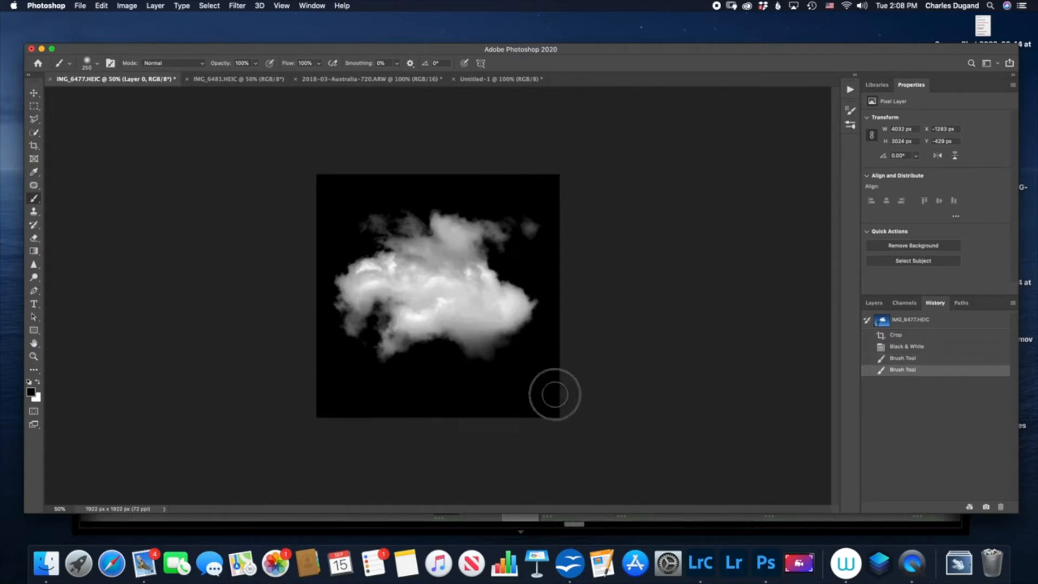
pyautogui.moveTo(488, 413)
pyautogui.mouseDown()
pyautogui.moveTo(423, 399)
pyautogui.moveTo(312, 414)
pyautogui.mouseUp()
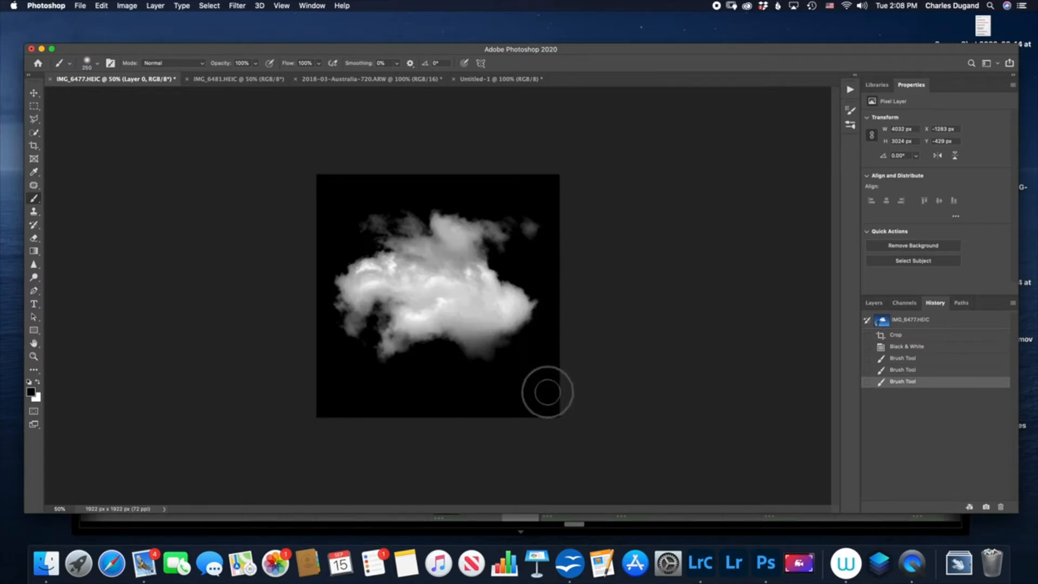
pyautogui.moveTo(538, 408); pyautogui.dragTo(535, 411)
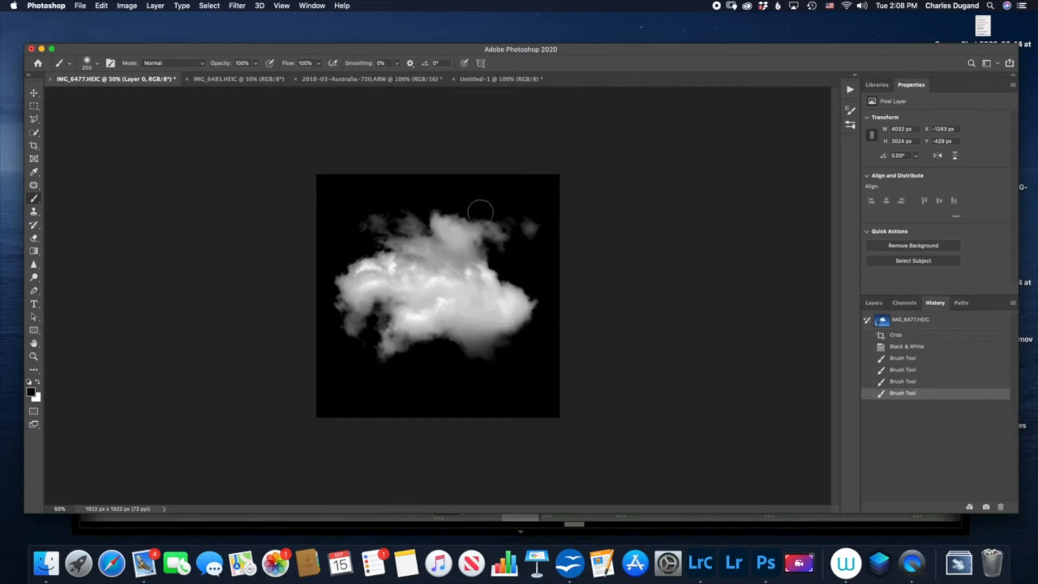
# - Invert the cloud image and define it as a brush preset named Cloud-golfcourse
pyautogui.click(873, 302)
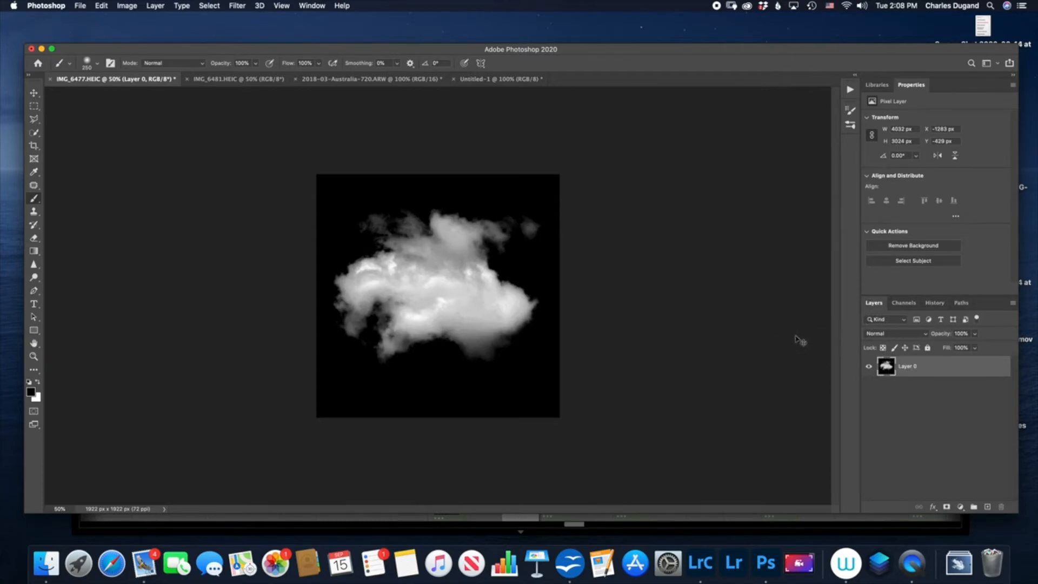
pyautogui.press('super+i')
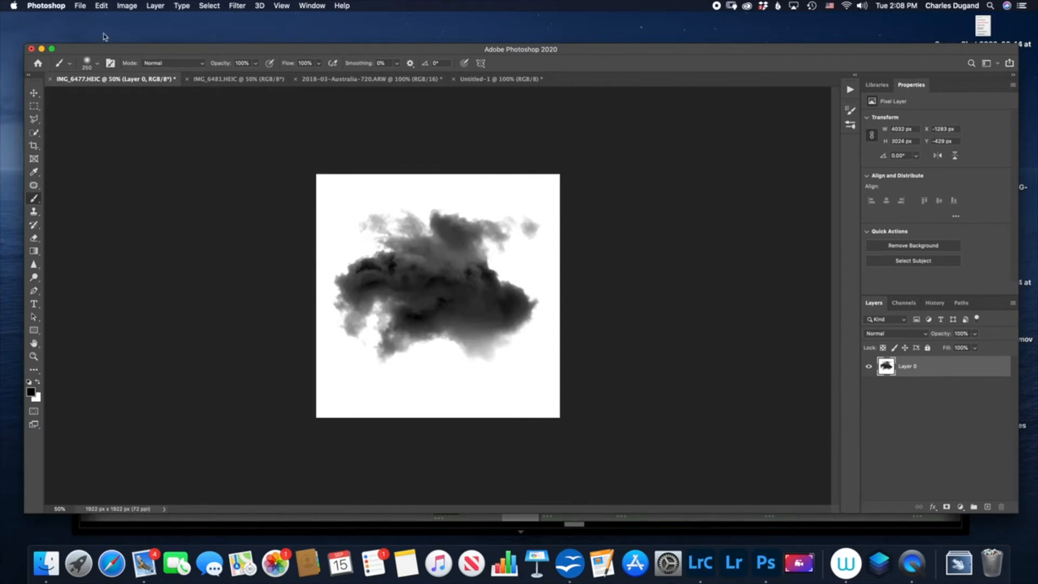
pyautogui.click(100, 6)
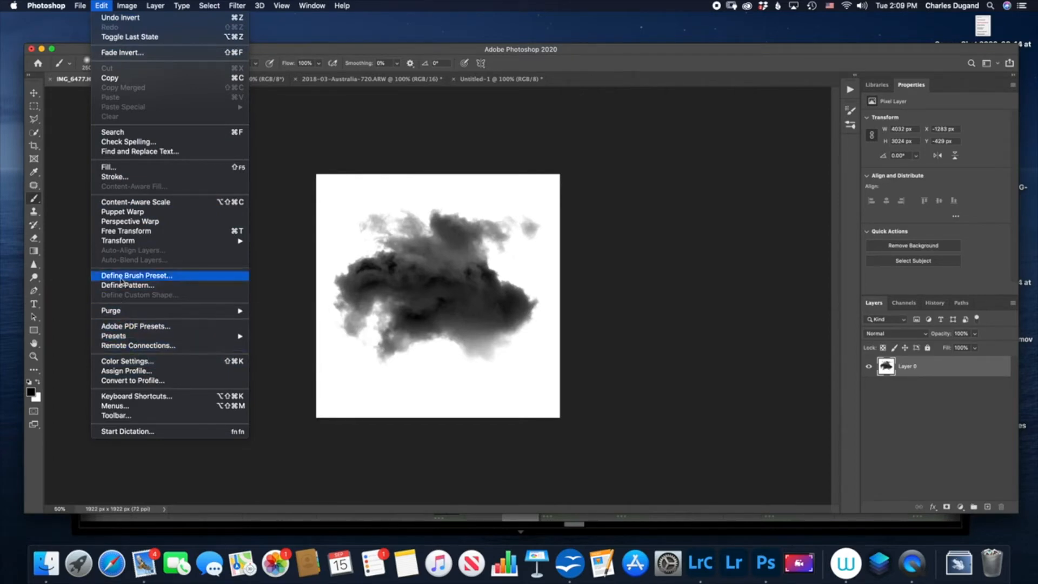
pyautogui.click(122, 277)
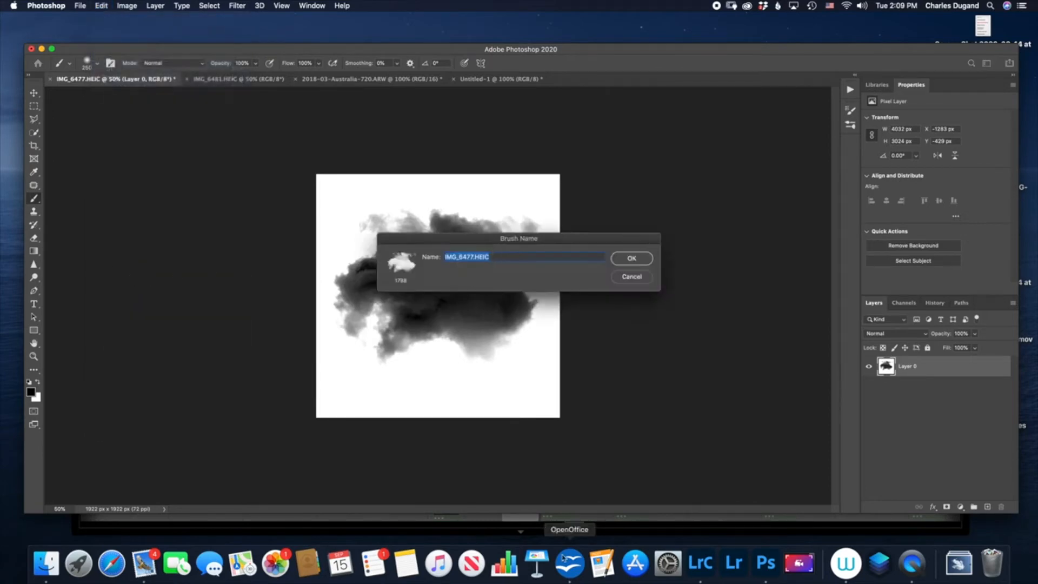
pyautogui.write('Cloud-golfcourse')
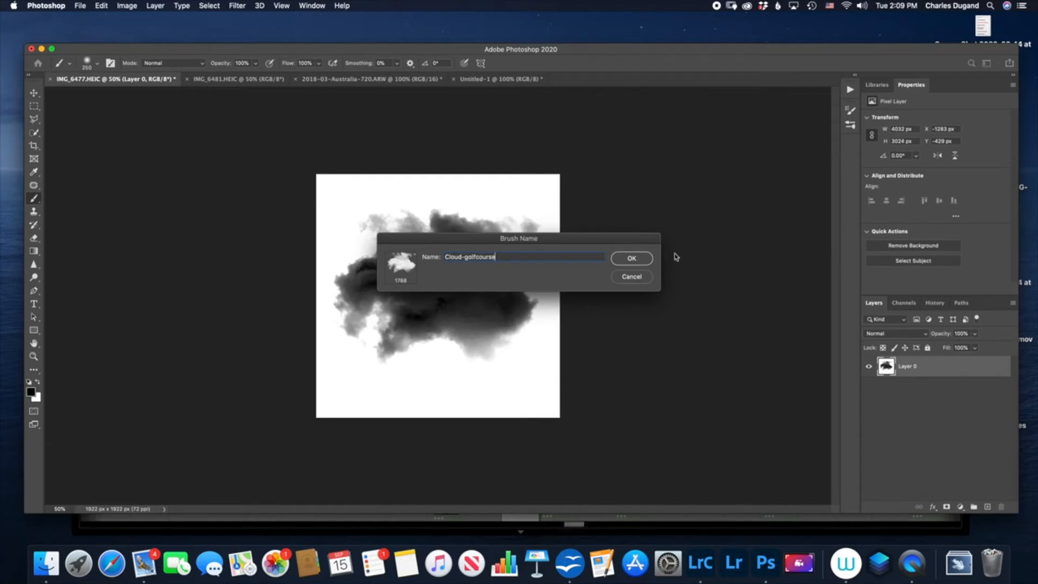
pyautogui.click(632, 258)
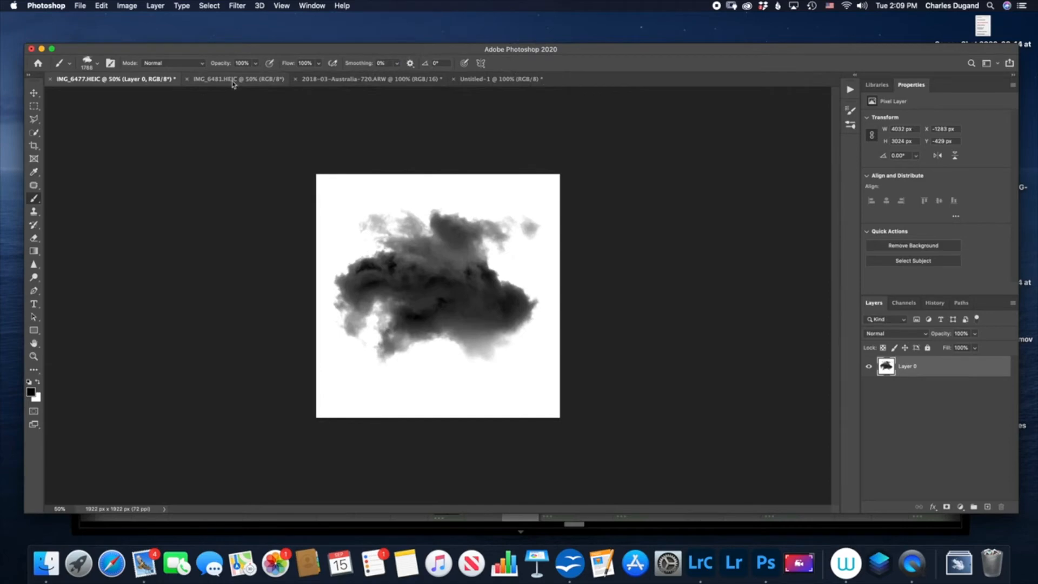
# - In the blue Untitled-1 document, stamp the new cloud brush in white near the canvas centre and at its lower-left corner
pyautogui.click(454, 80)
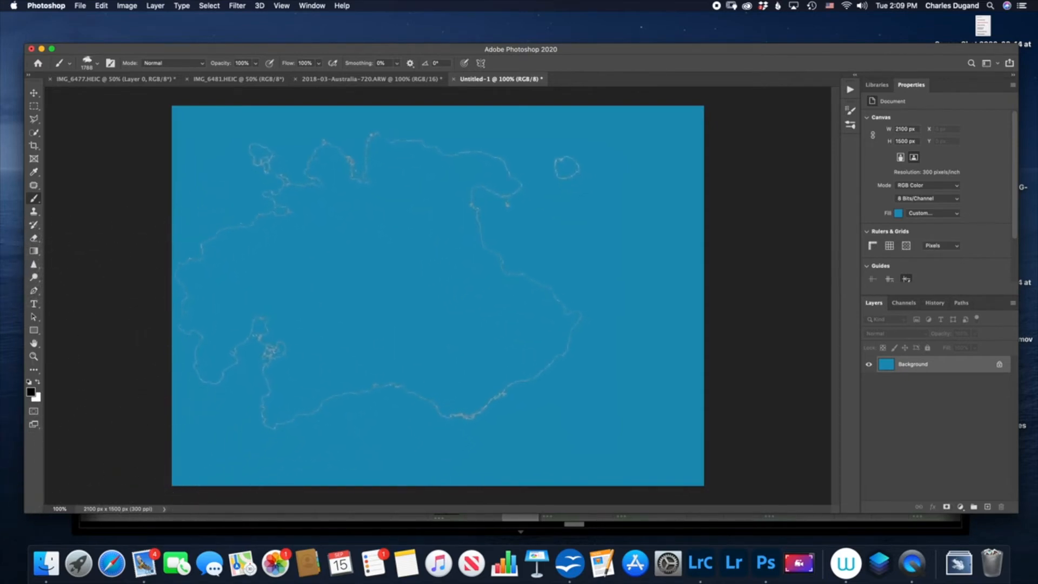
pyautogui.press('x')
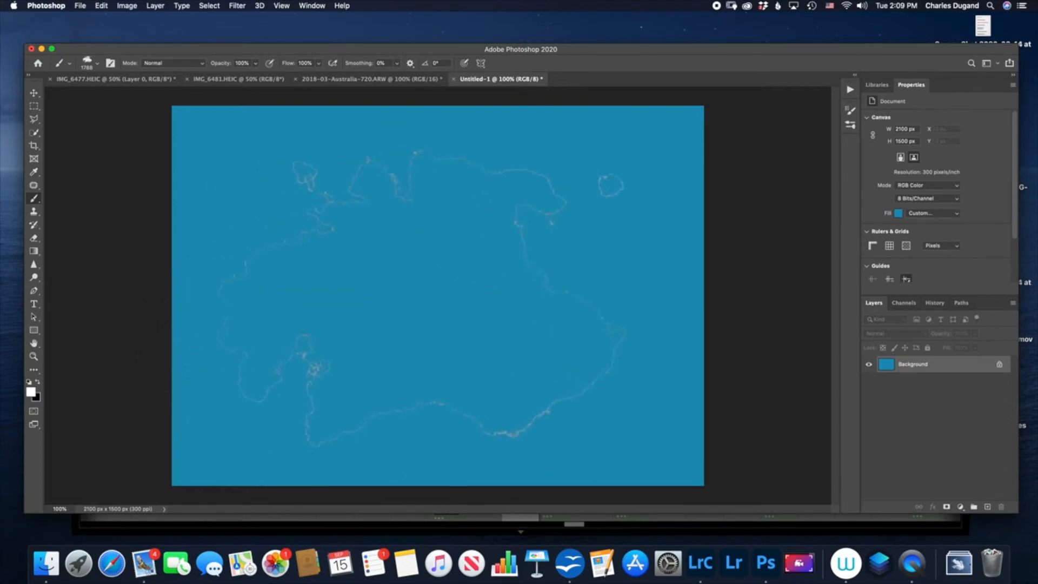
pyautogui.click(384, 350)
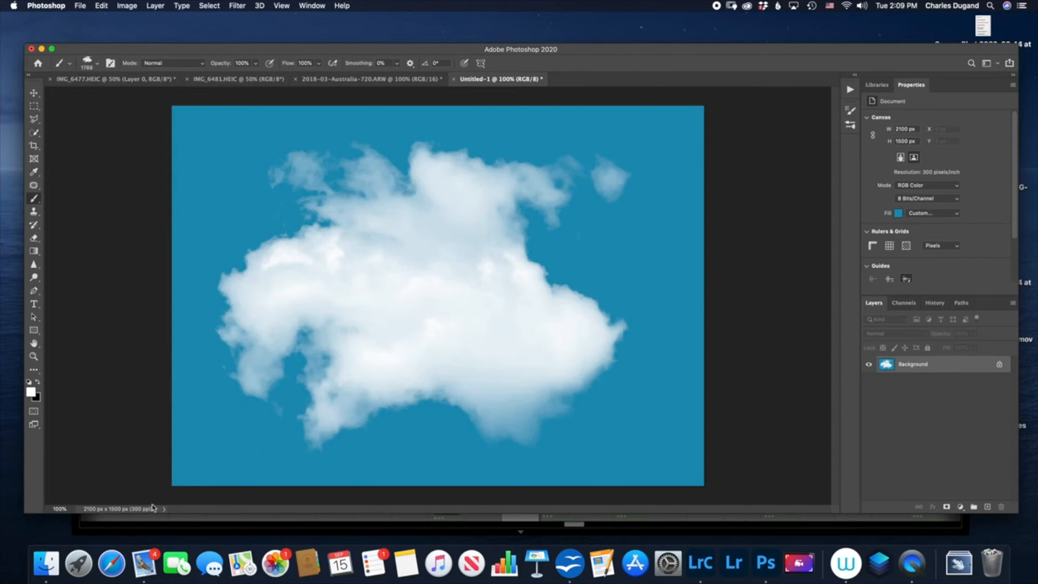
pyautogui.click(165, 475)
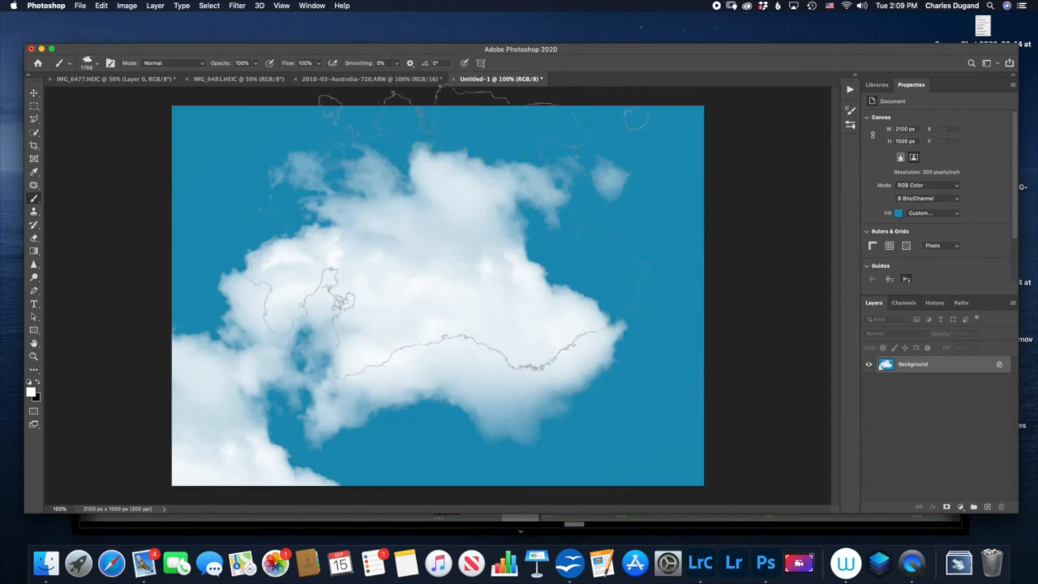
# - Move the Cloud-golfcourse preset into the cloud brushes group, directly below cloud 5
pyautogui.click(97, 66)
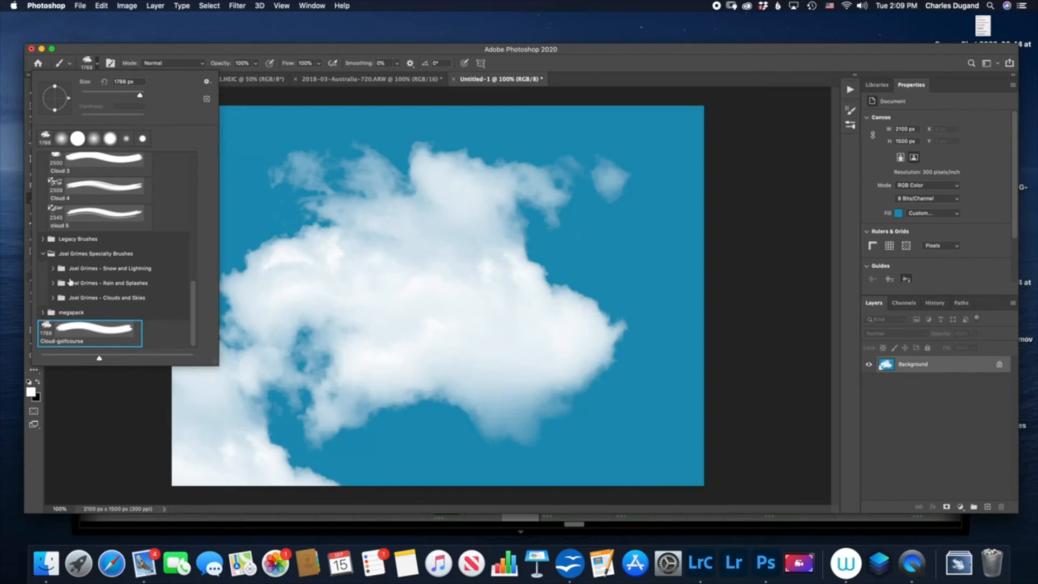
pyautogui.moveTo(189, 306)
pyautogui.mouseDown()
pyautogui.moveTo(201, 254)
pyautogui.moveTo(201, 312)
pyautogui.mouseUp()
pyautogui.moveTo(82, 338)
pyautogui.mouseDown()
pyautogui.moveTo(48, 288)
pyautogui.moveTo(39, 220)
pyautogui.mouseUp()
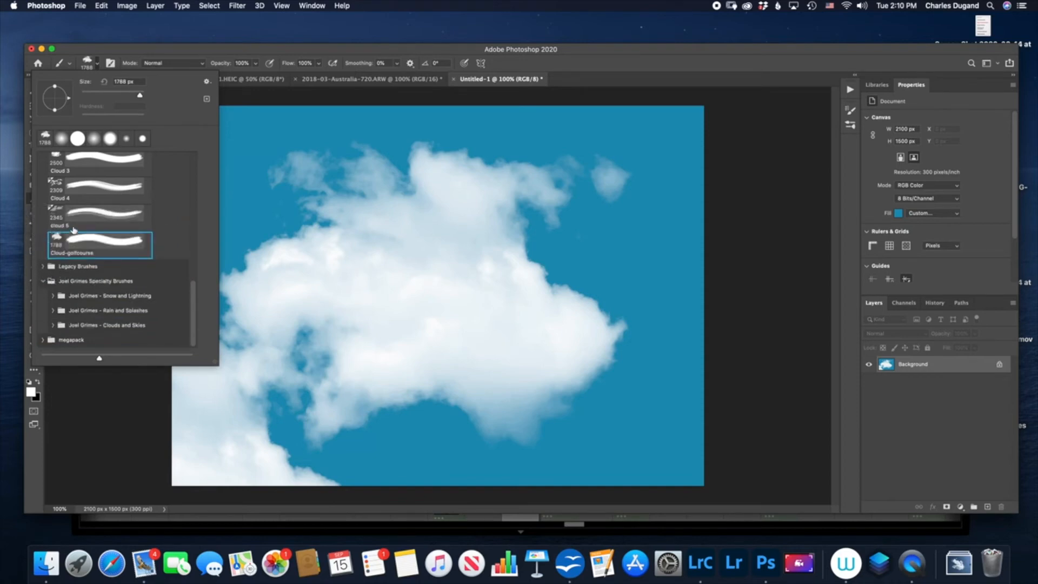
# - Choose the Cloud 4 brush preset and stamp white clouds over the upper-right part of the blue canvas
pyautogui.click(58, 220)
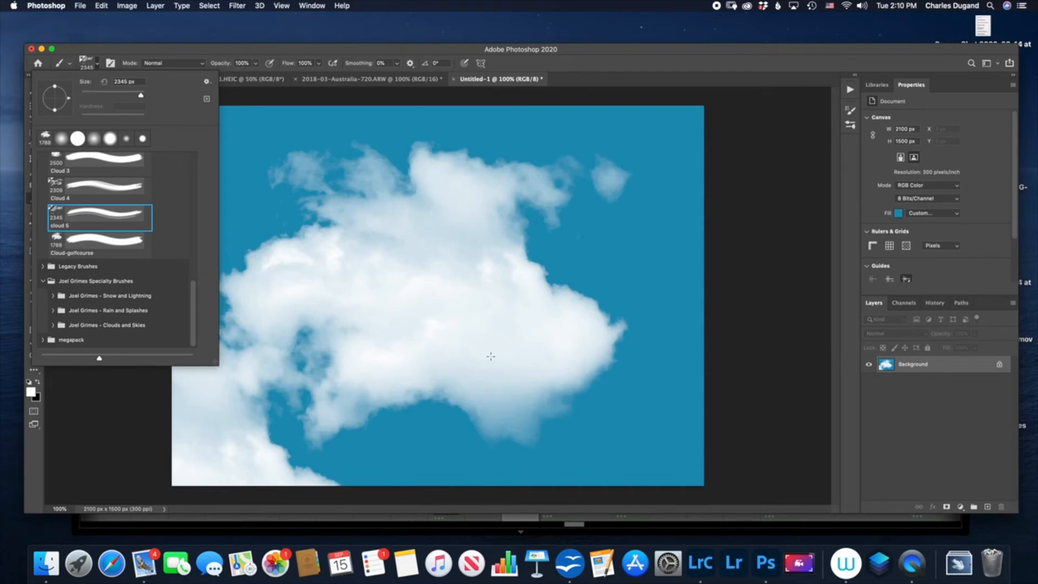
pyautogui.click(61, 187)
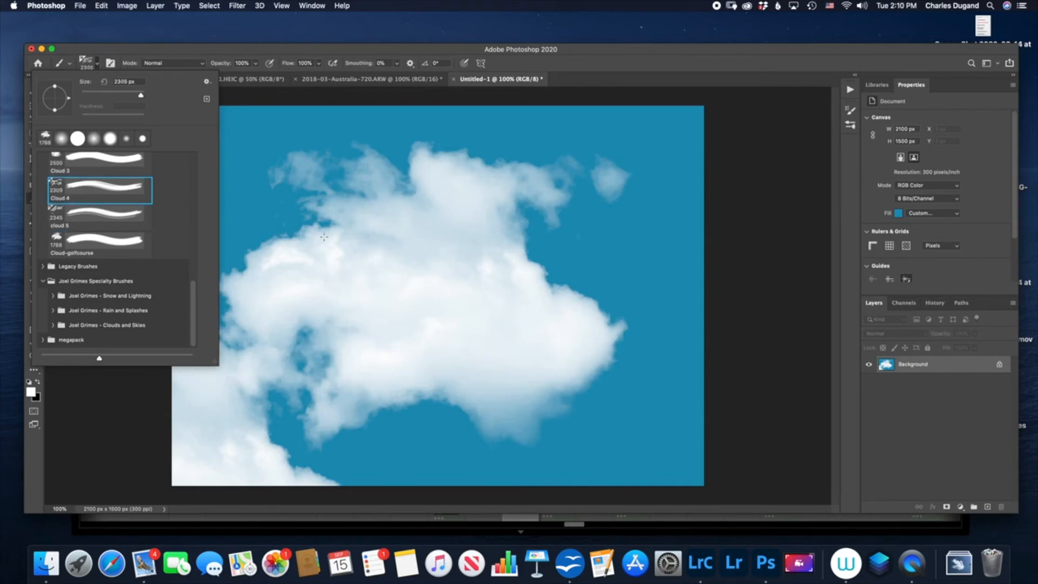
pyautogui.click(530, 239)
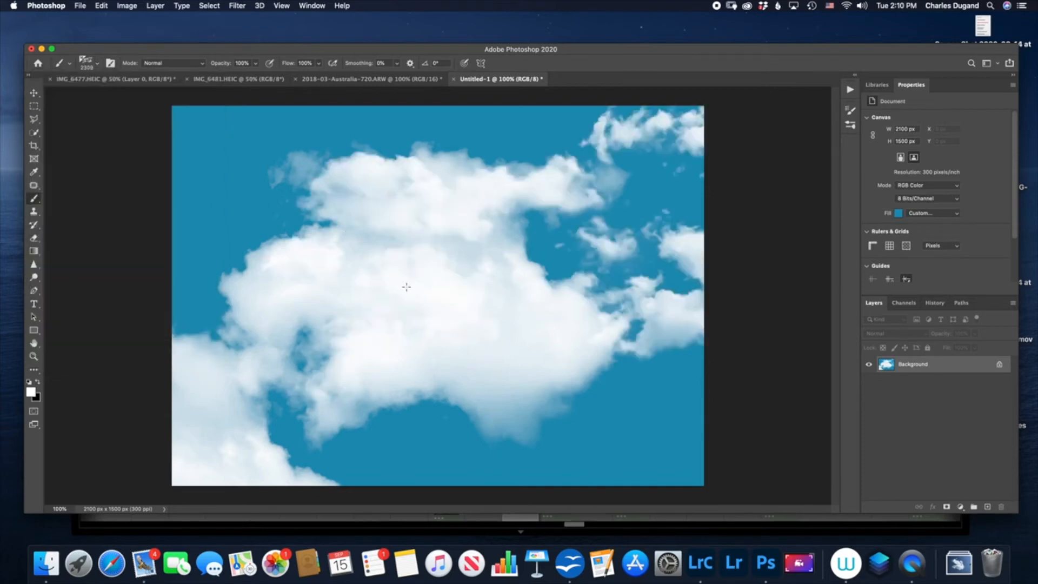
# - Reduce the Cloud 4 brush to 1100 px, return the canvas to its plain blue fill state, and stamp one white cloud near the centre
pyautogui.press('[')
pyautogui.press('[')
pyautogui.press('[')
pyautogui.press('[')
pyautogui.press('[')
pyautogui.press('[')
pyautogui.press('[')
pyautogui.press('[')
pyautogui.click(934, 303)
pyautogui.click(899, 319)
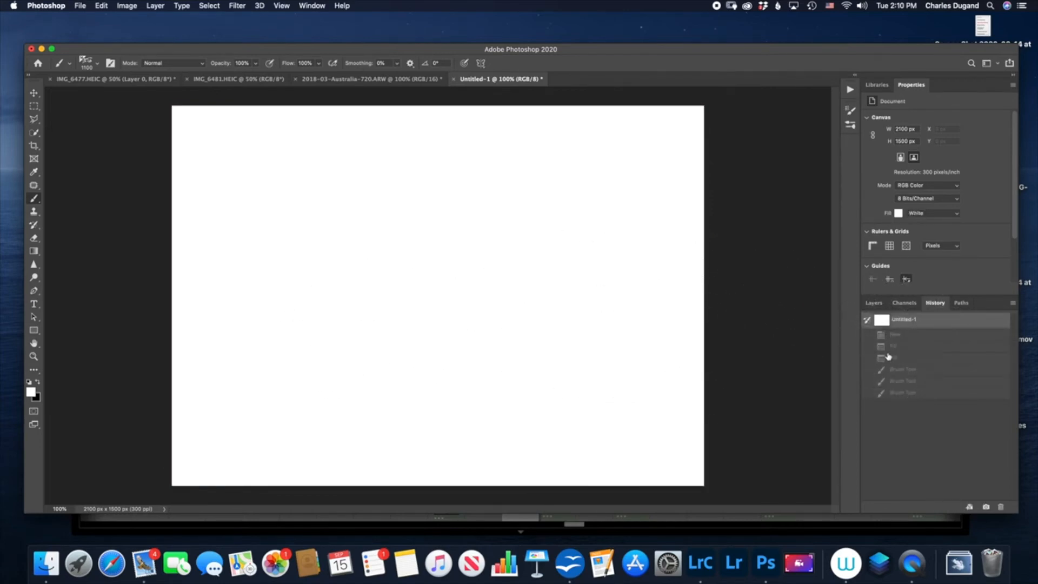
pyautogui.click(897, 357)
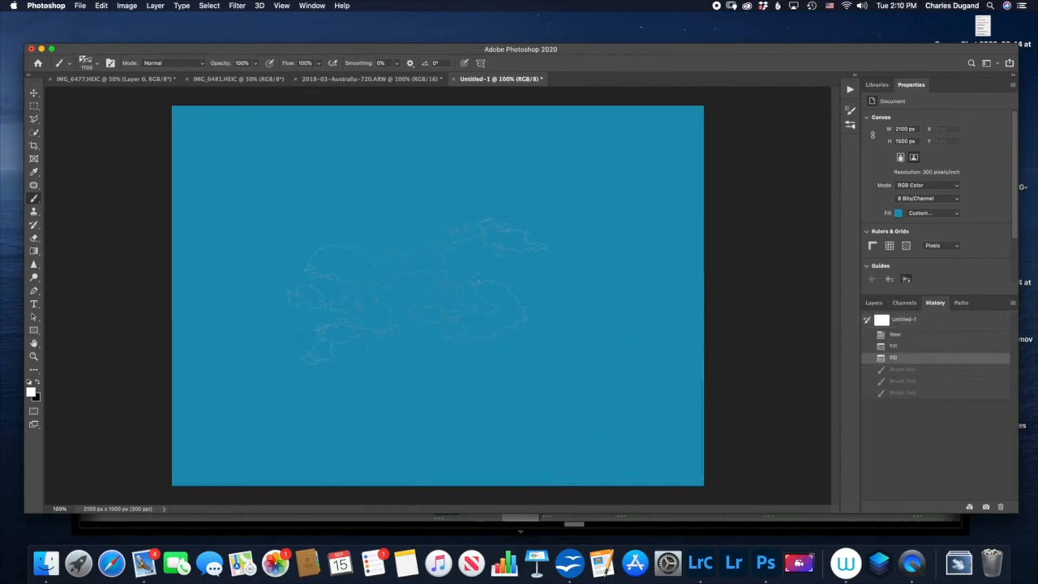
pyautogui.click(417, 292)
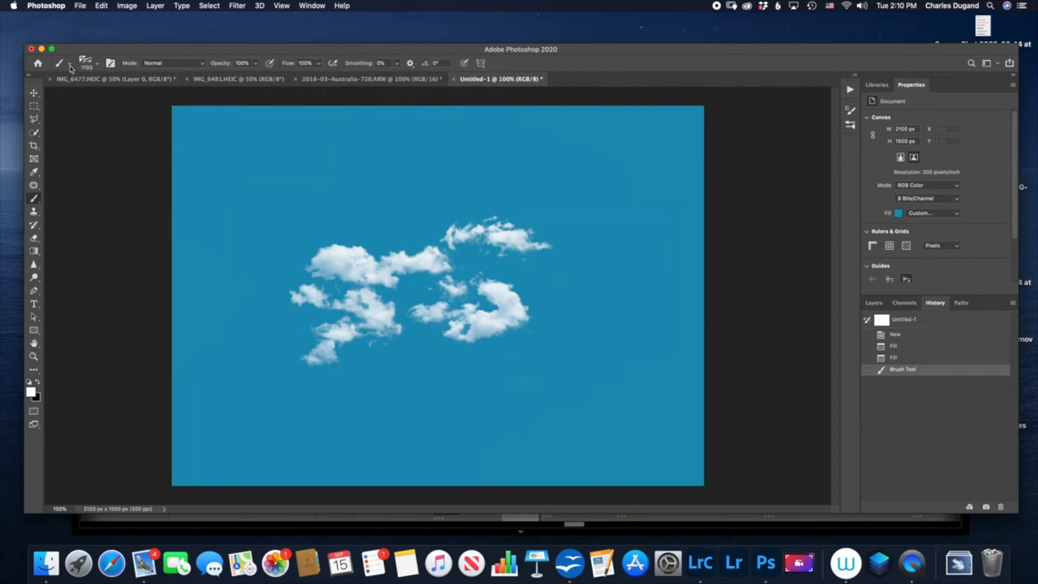
# - Choose the Soft Round brush preset instead of the Cloud 4 brush
pyautogui.click(93, 67)
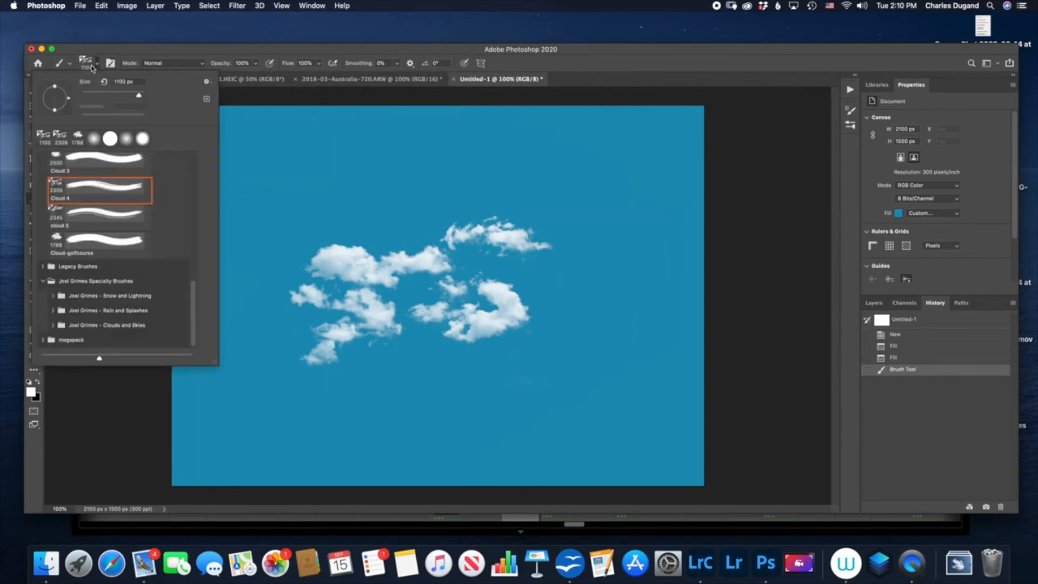
pyautogui.moveTo(192, 285); pyautogui.dragTo(195, 140)
pyautogui.click(125, 165)
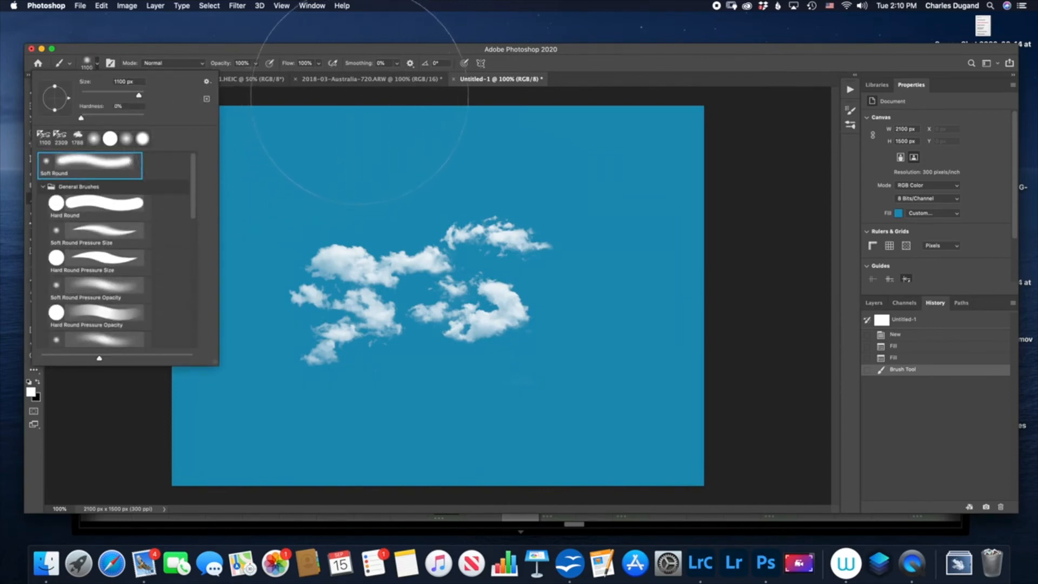
# - In the 2018-03-Australia-720.ARW bird photo, apply a Black & White adjustment with Blues at 287% to turn the sky white
pyautogui.click(358, 81)
pyautogui.click(359, 82)
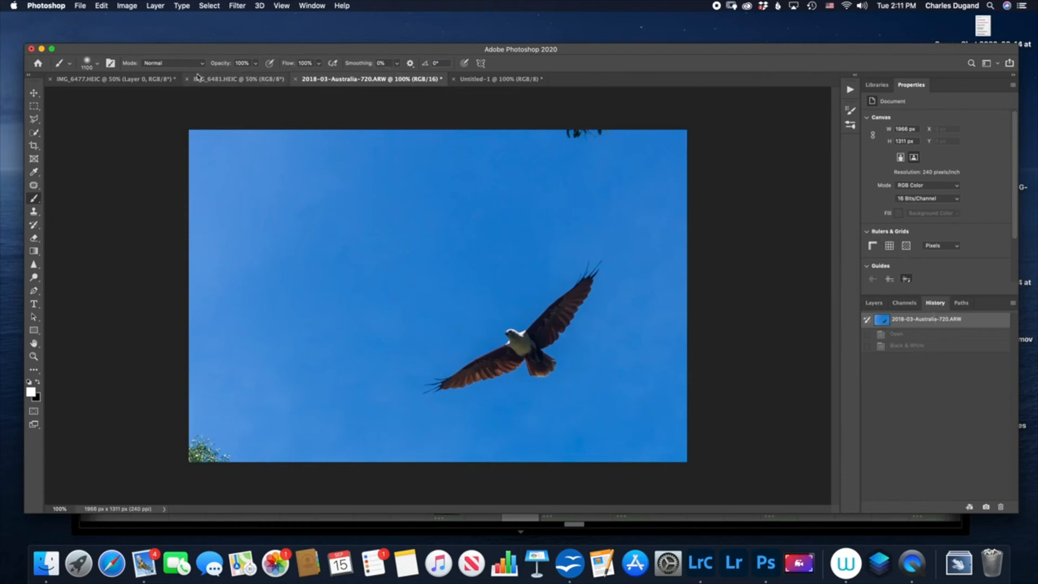
pyautogui.click(127, 7)
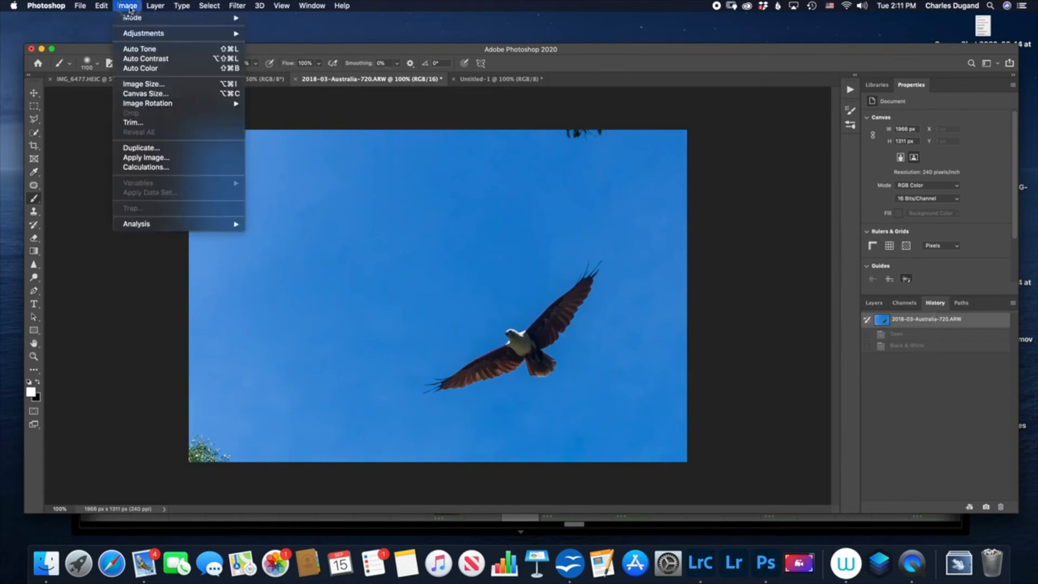
pyautogui.moveTo(161, 35)
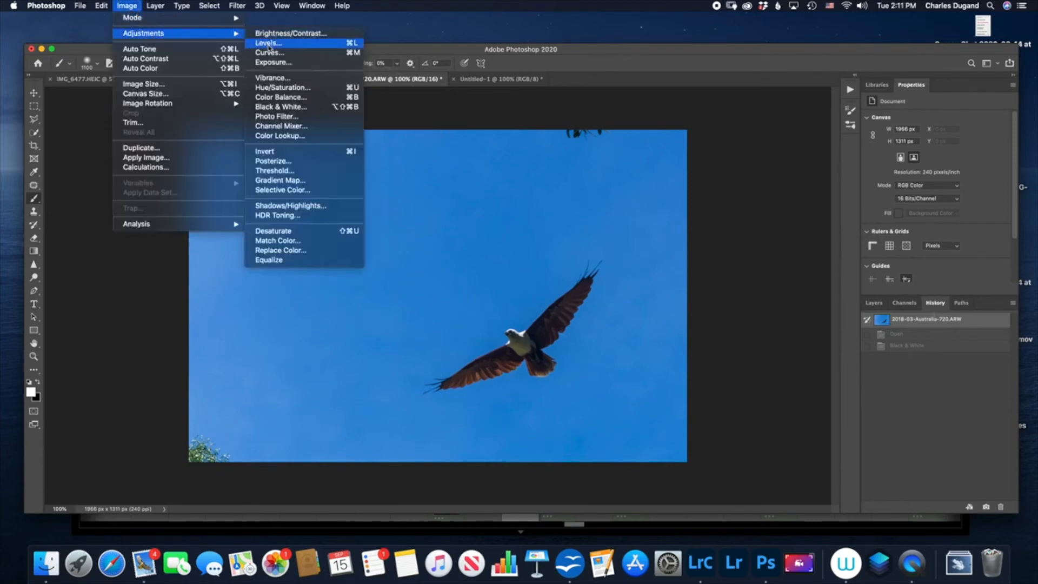
pyautogui.click(300, 107)
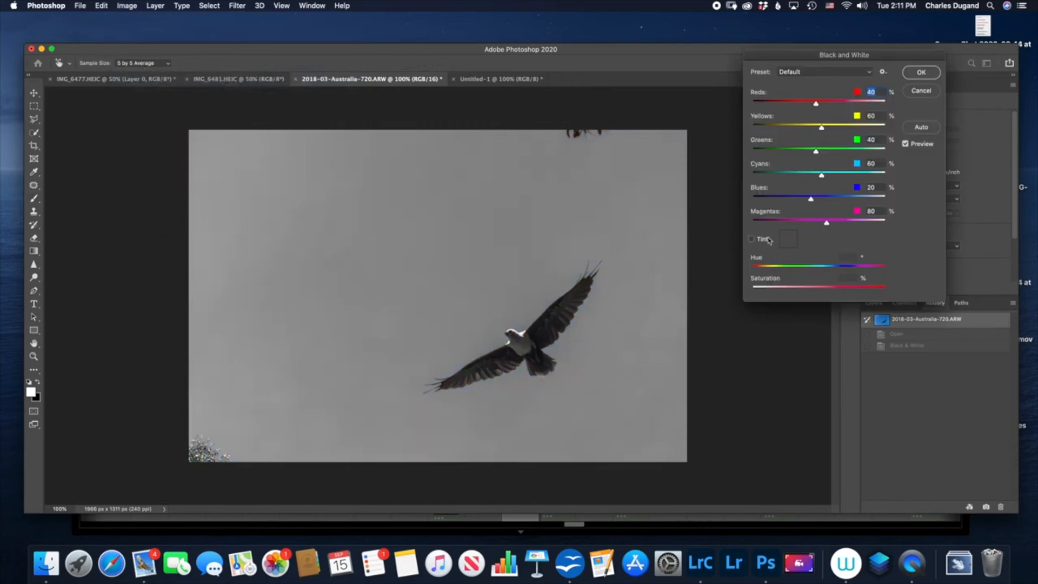
pyautogui.moveTo(810, 198); pyautogui.dragTo(882, 199)
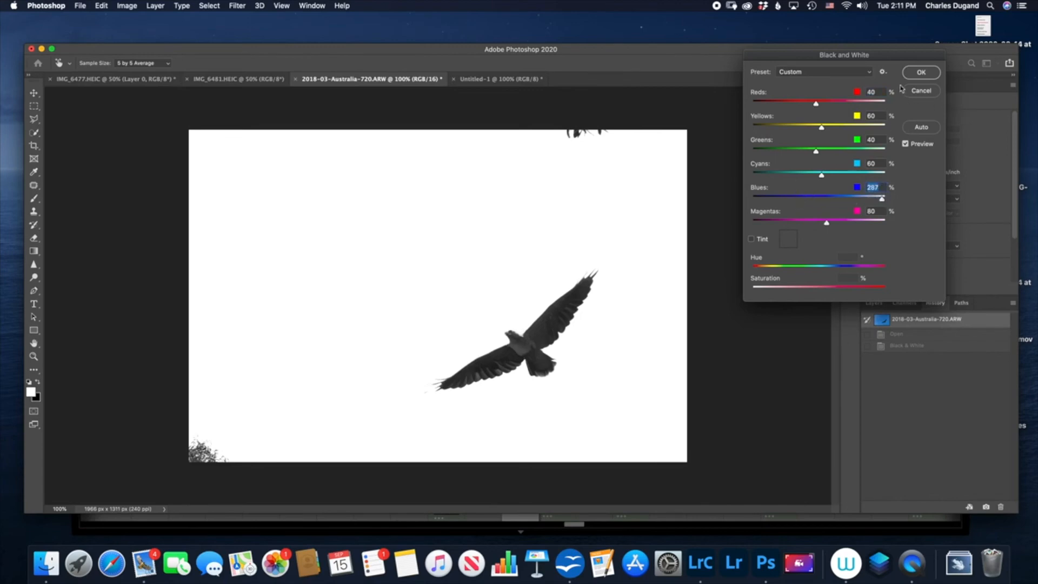
pyautogui.click(920, 73)
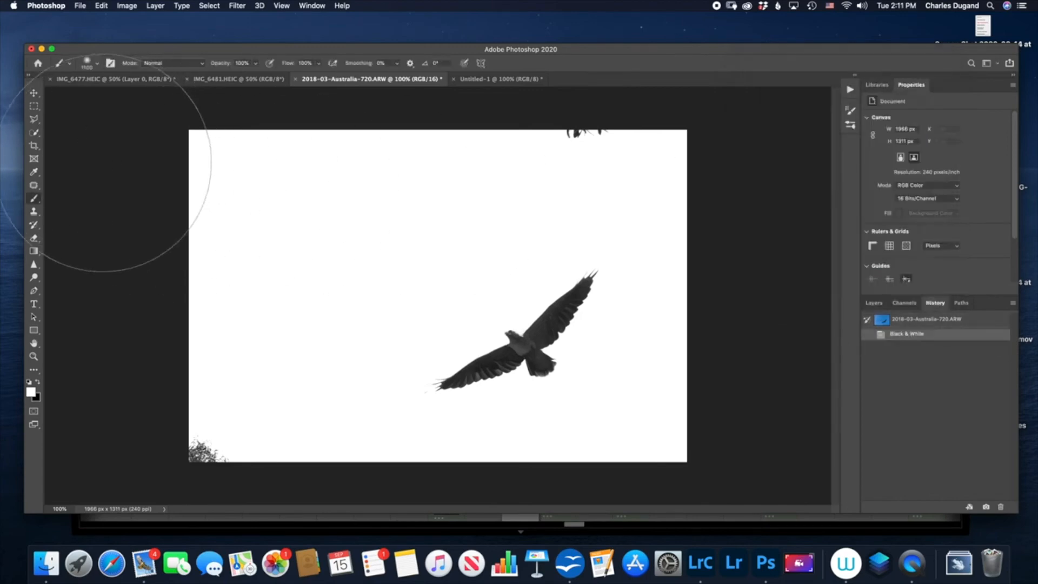
# - Crop the photo at a 1:1 ratio tightly around the flying bird, leaving out the foliage at the edges
pyautogui.click(33, 147)
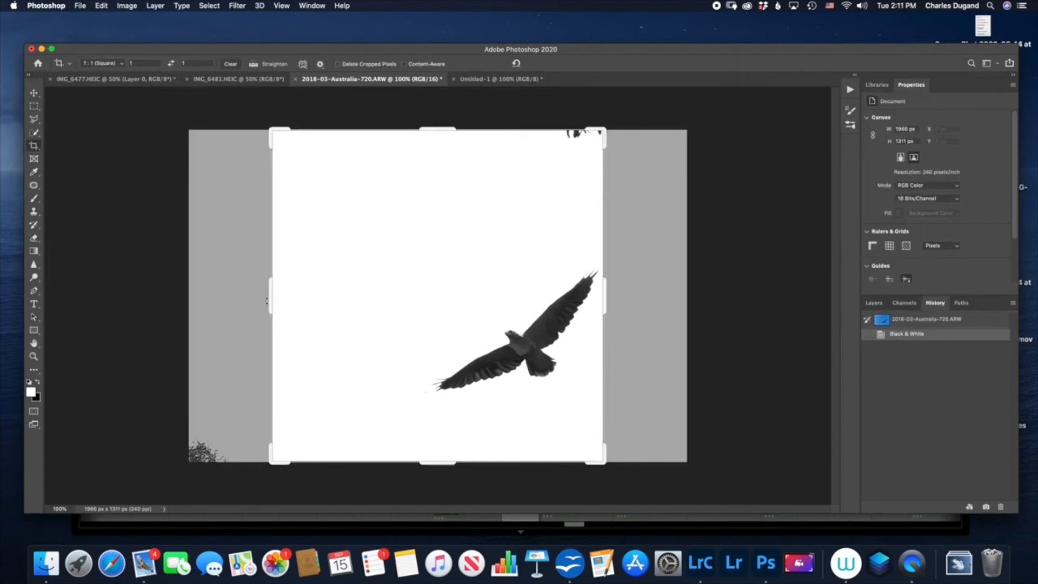
pyautogui.moveTo(267, 135); pyautogui.dragTo(352, 176)
pyautogui.moveTo(389, 229); pyautogui.dragTo(367, 239)
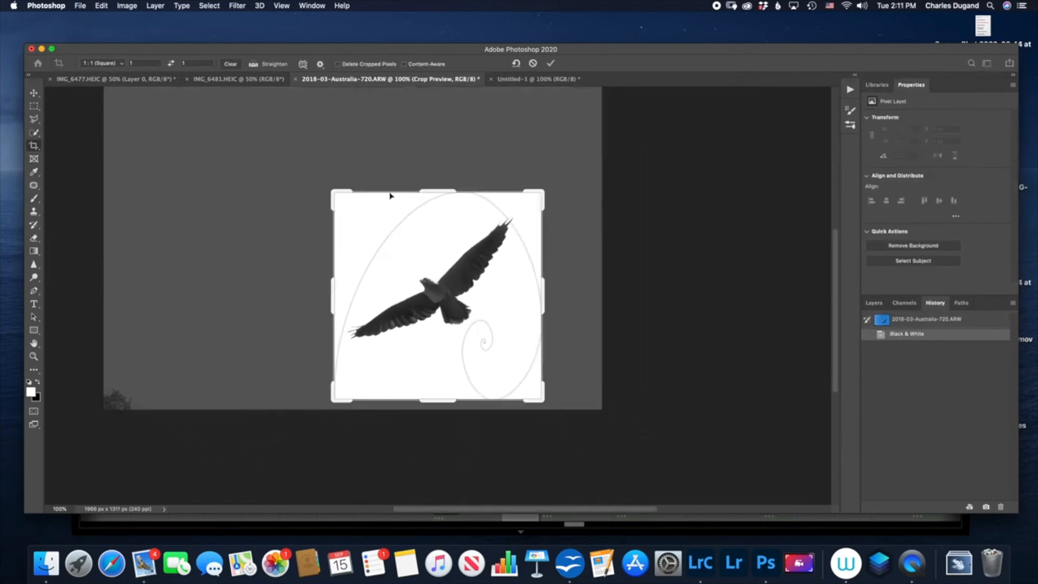
pyautogui.click(550, 64)
# - Check the cropped bird image's pixel dimensions without changing them
pyautogui.click(126, 7)
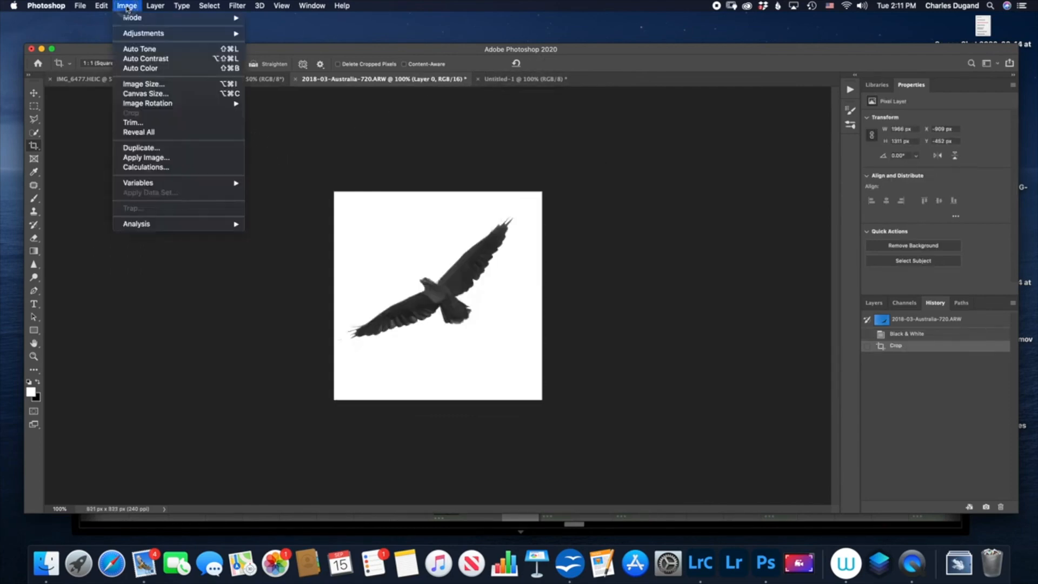
pyautogui.click(143, 85)
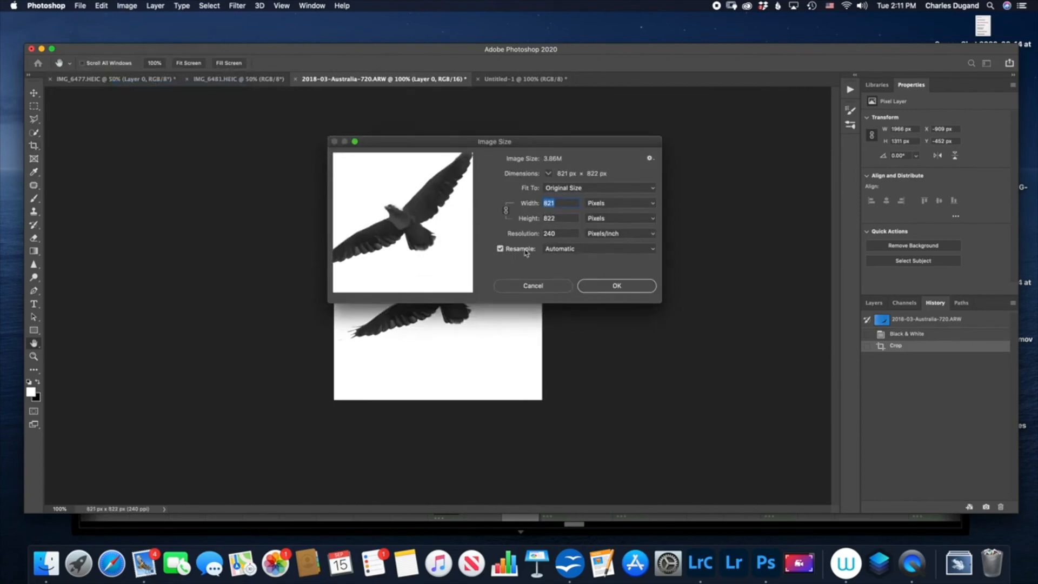
pyautogui.click(603, 286)
pyautogui.press('c')
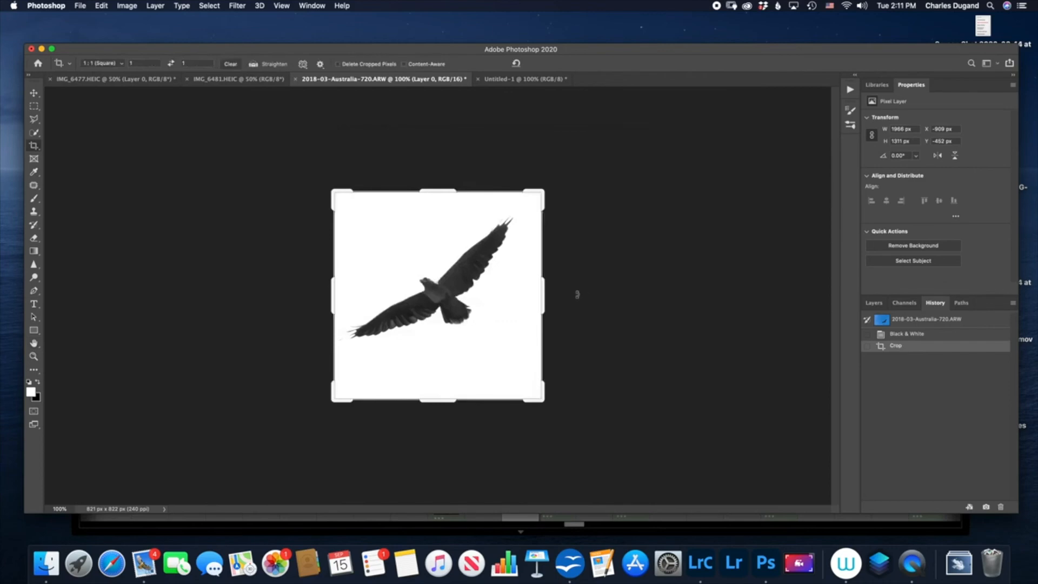
# - Define the cropped bird image as a brush preset named bird in flight
pyautogui.click(98, 7)
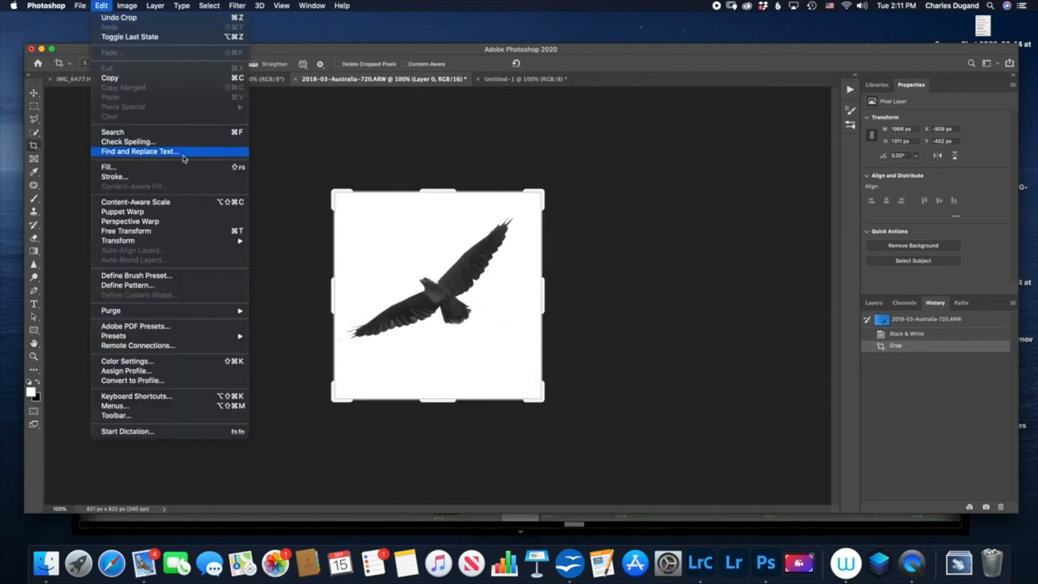
pyautogui.click(156, 276)
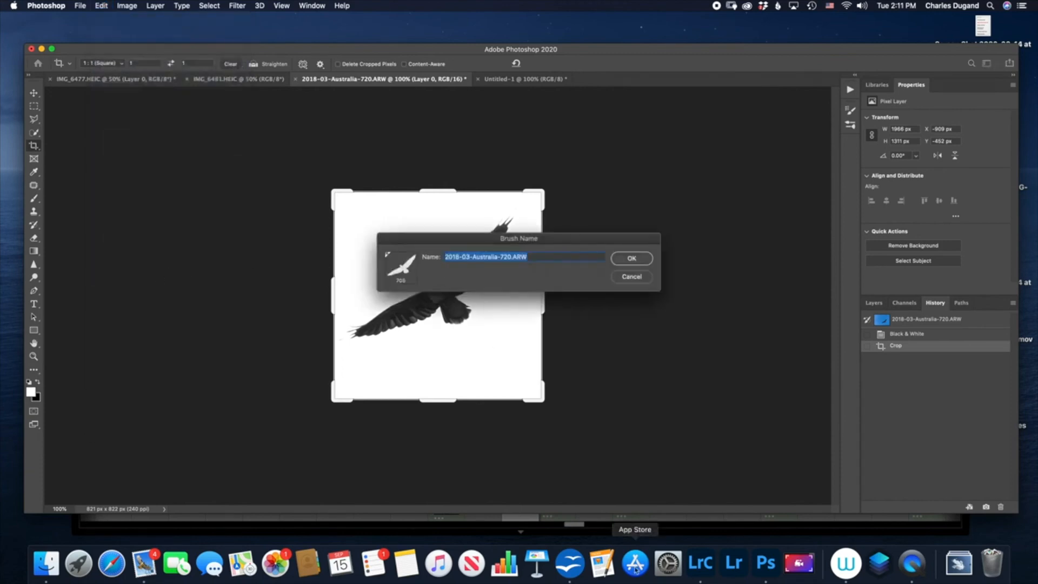
pyautogui.write('bird in flight')
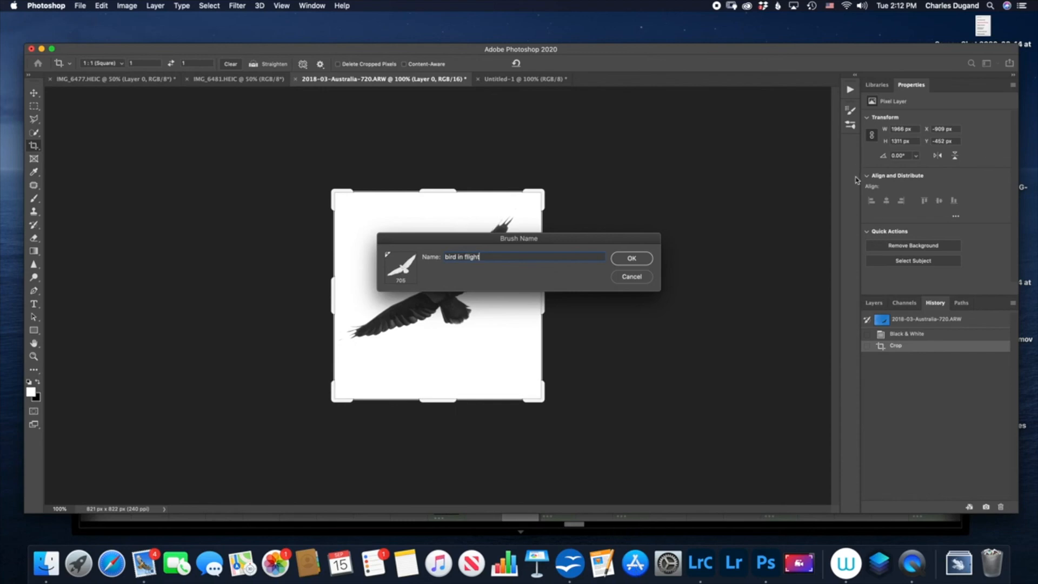
pyautogui.click(632, 261)
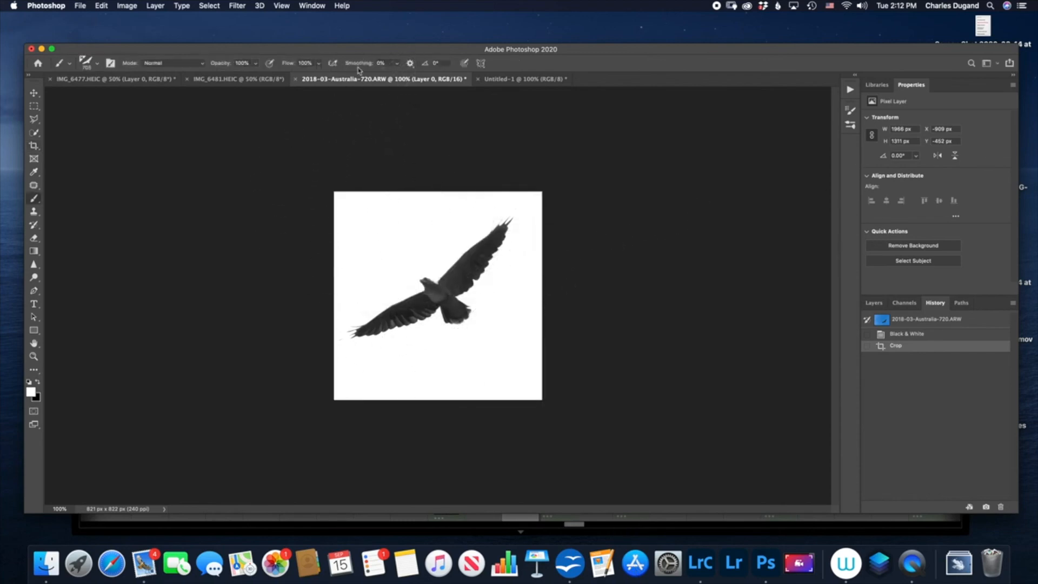
# - In the Untitled-1 document, swap the foreground colour to black and stamp one large bird in the lower-right part of the blue canvas
pyautogui.click(489, 80)
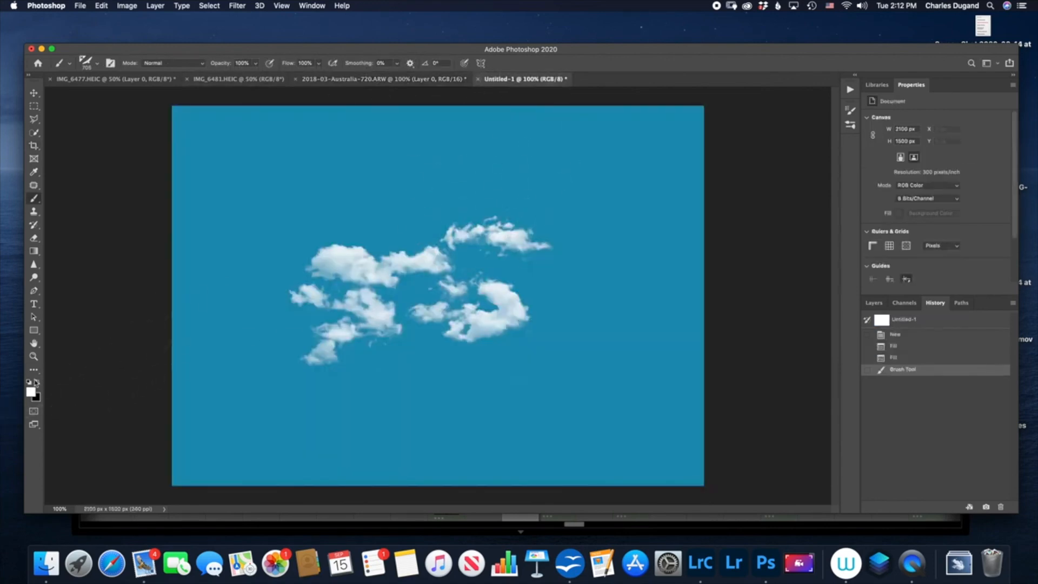
pyautogui.press('x')
pyautogui.click(538, 360)
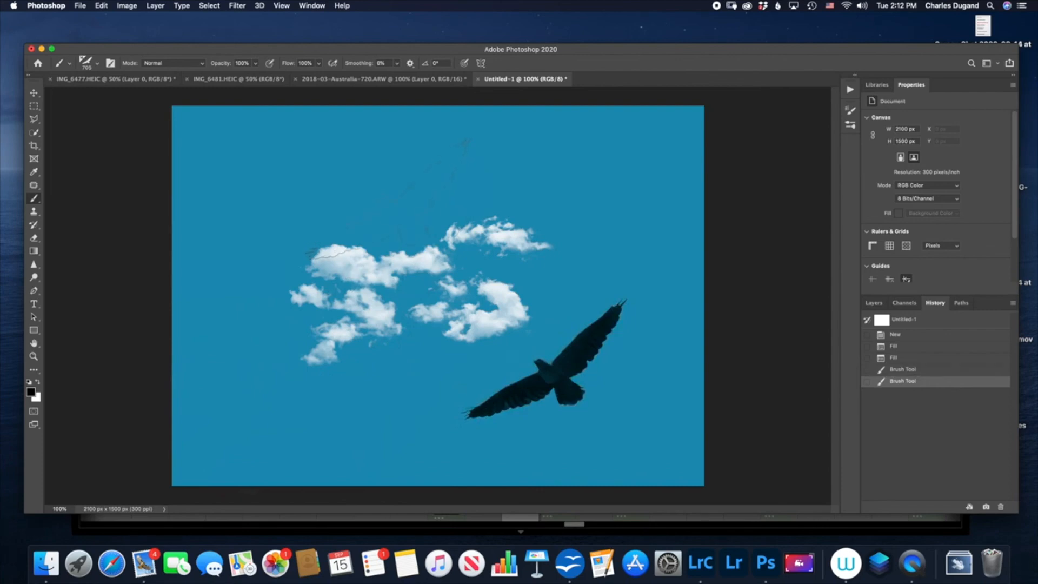
# - Reduce the bird brush to 175 px and stamp three small black birds in a row above the clouds
pyautogui.press(']')
pyautogui.click(392, 186)
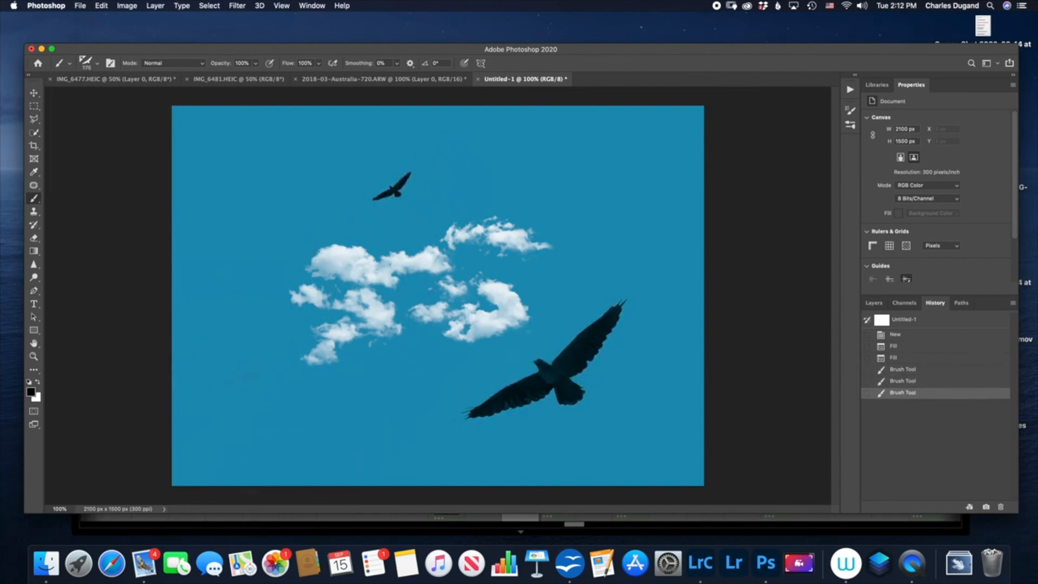
pyautogui.click(448, 186)
pyautogui.click(502, 179)
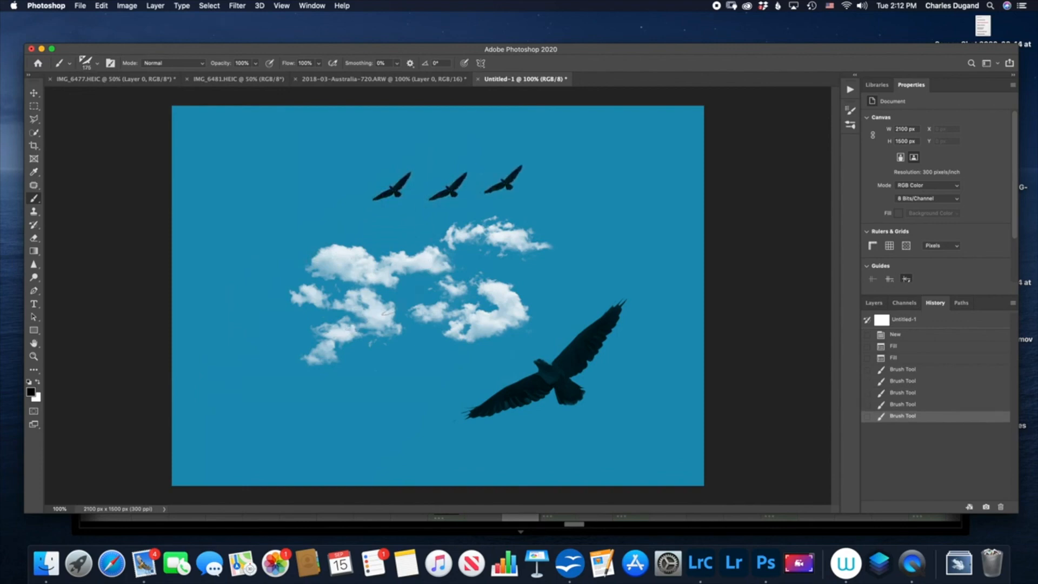